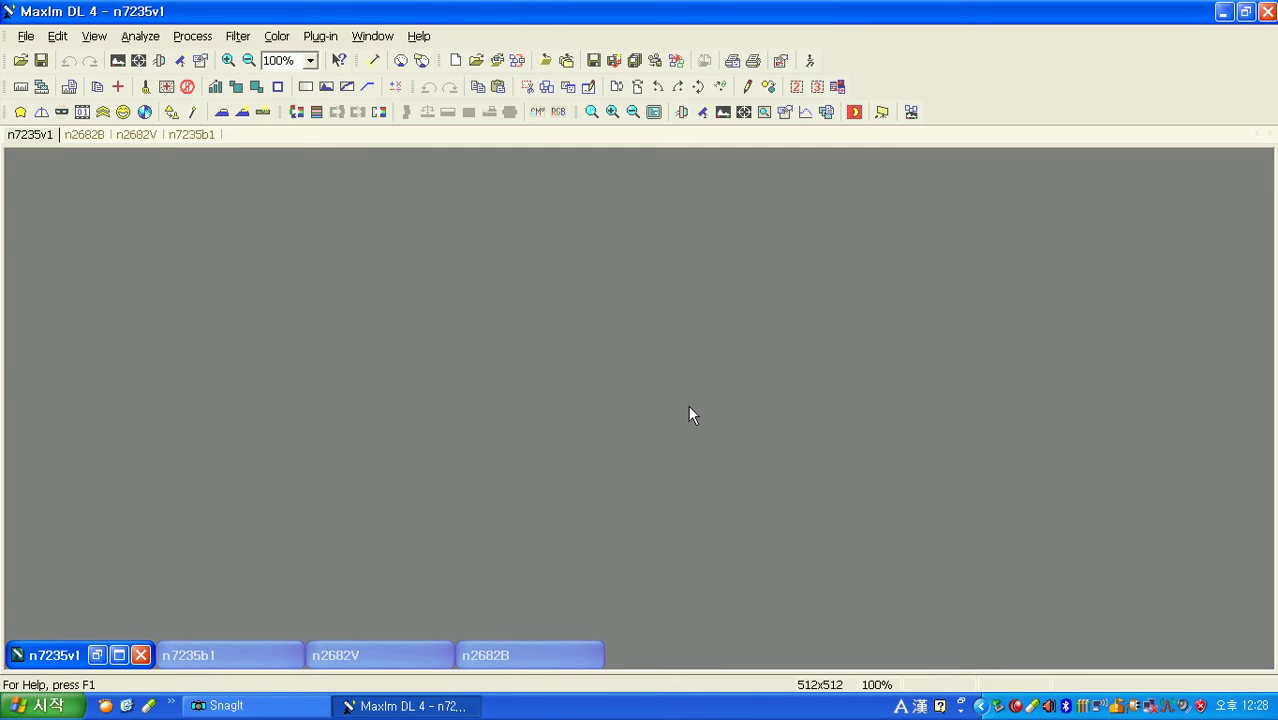
- Open the CCD camera control window and set the main CCD camera to SBIG Universal
{"action": "left_click", "coordinate": [159, 62]}
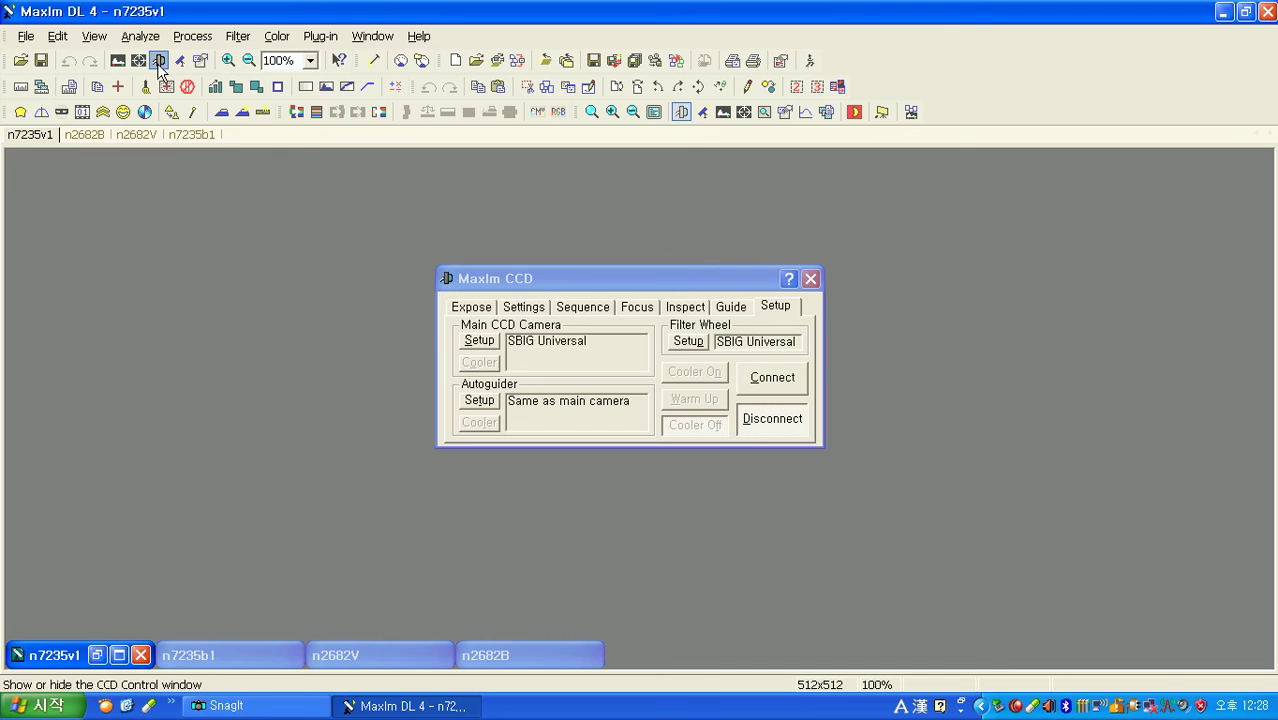
{"action": "left_click", "coordinate": [559, 277]}
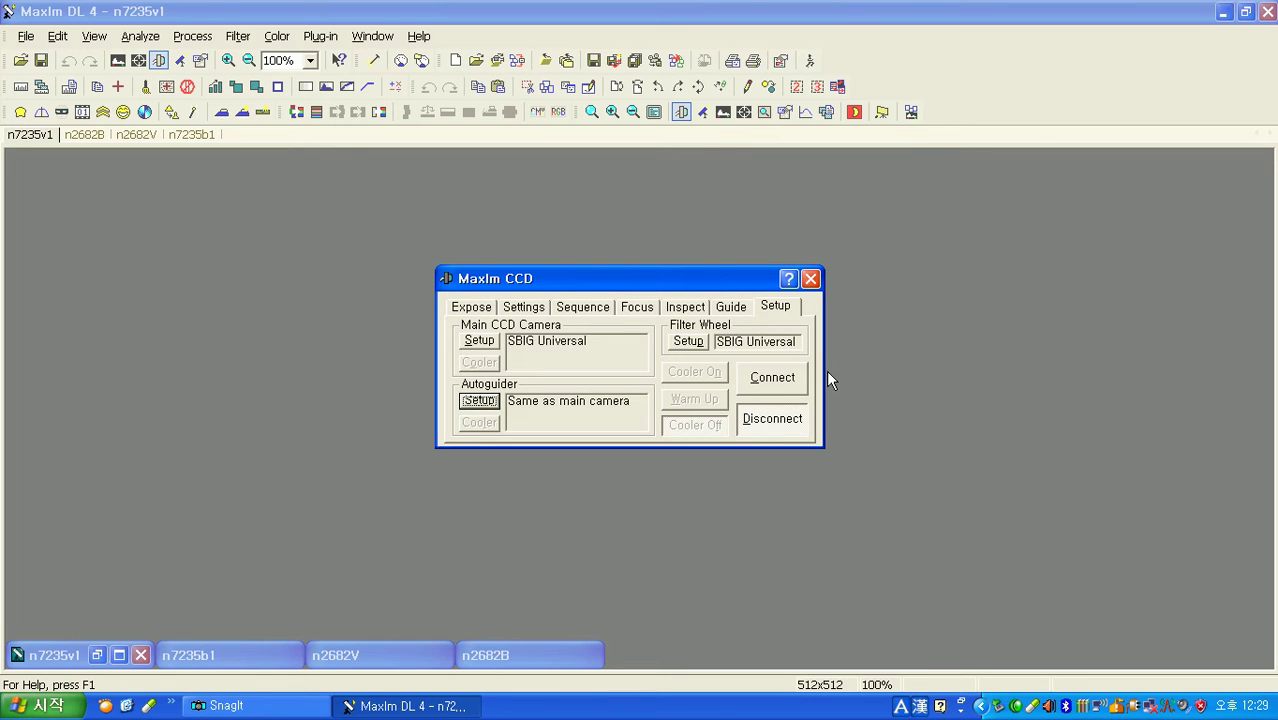
{"action": "left_click", "coordinate": [482, 341]}
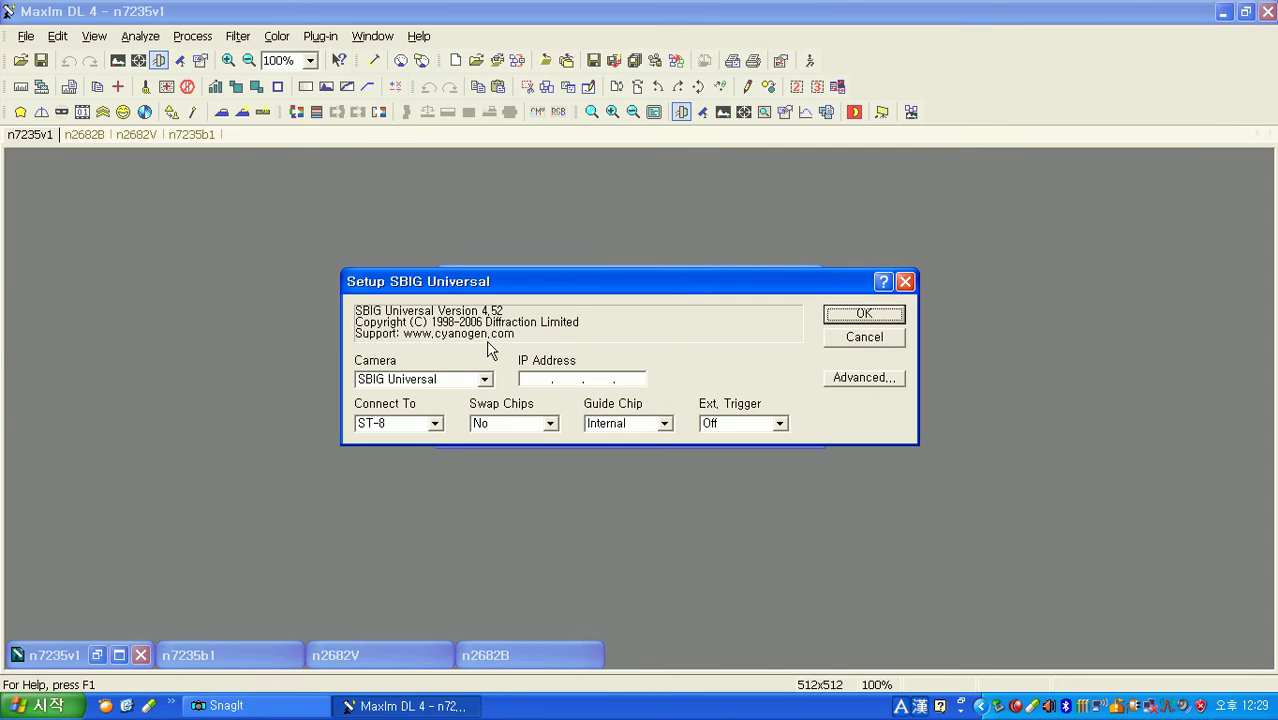
{"action": "left_click_drag", "start_coordinate": [571, 289], "coordinate": [587, 321]}
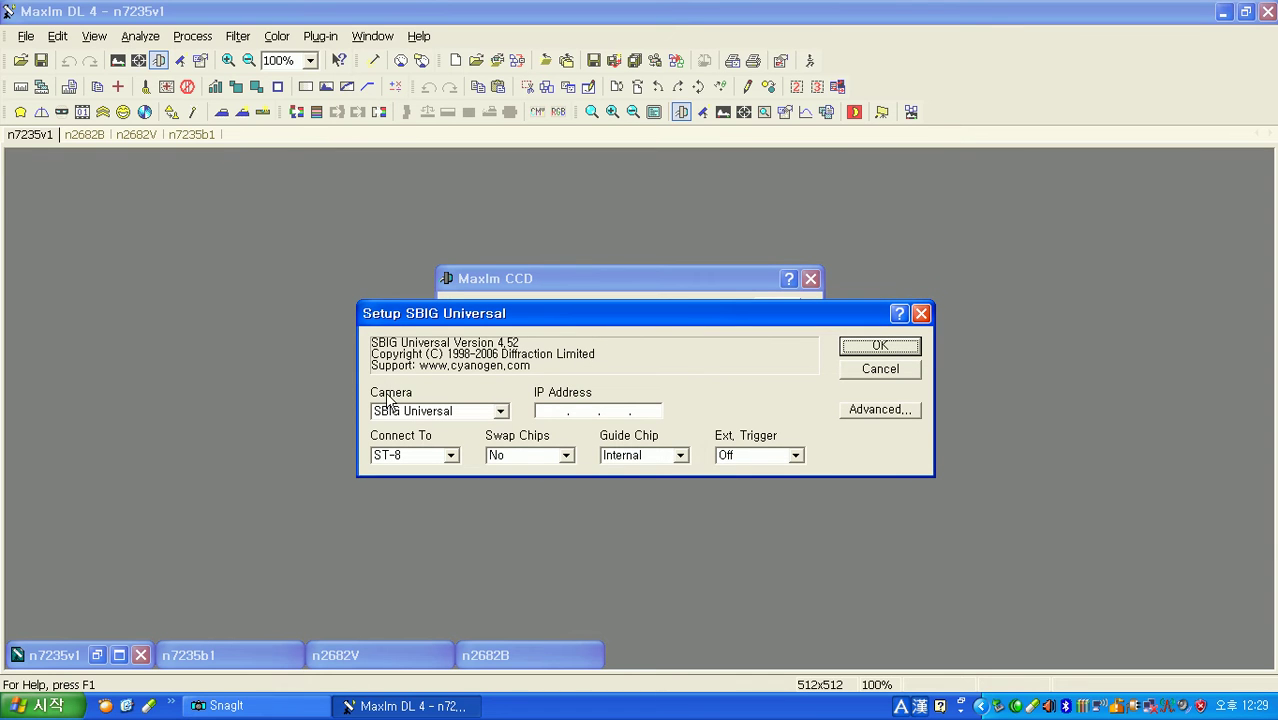
{"action": "left_click", "coordinate": [501, 412]}
{"action": "left_click_drag", "start_coordinate": [506, 560], "coordinate": [501, 533]}
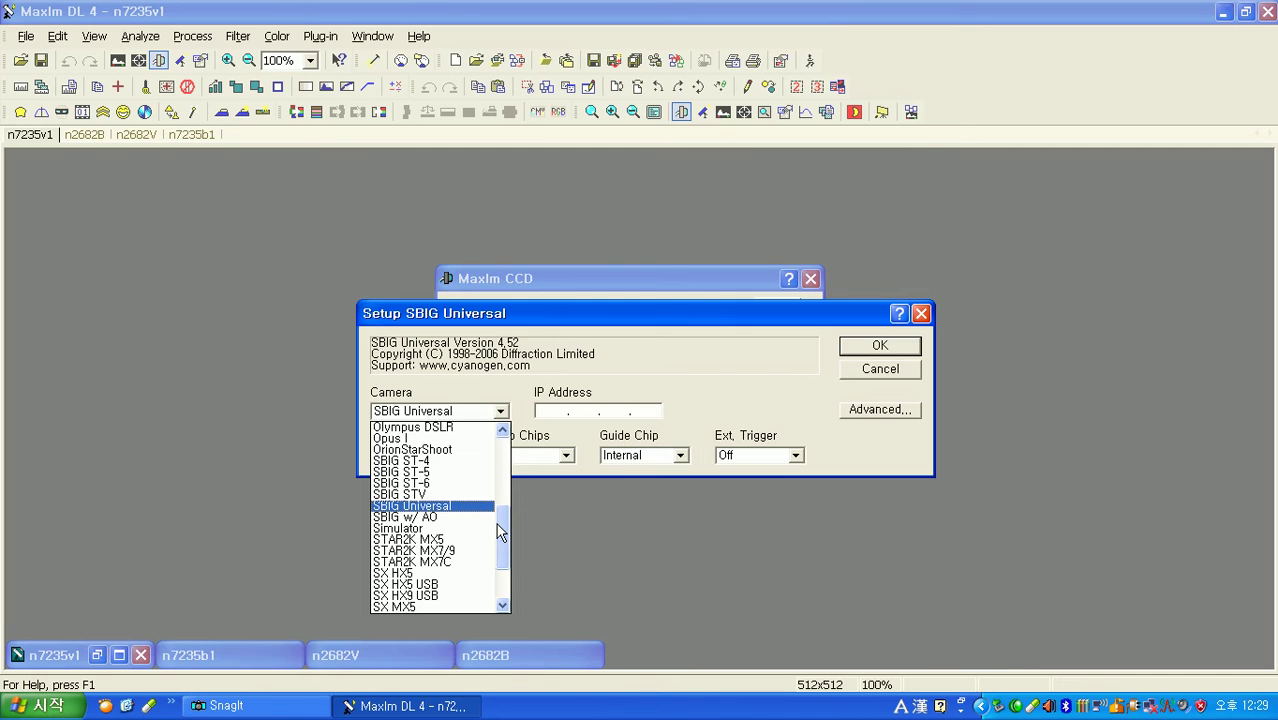
{"action": "left_click", "coordinate": [420, 506]}
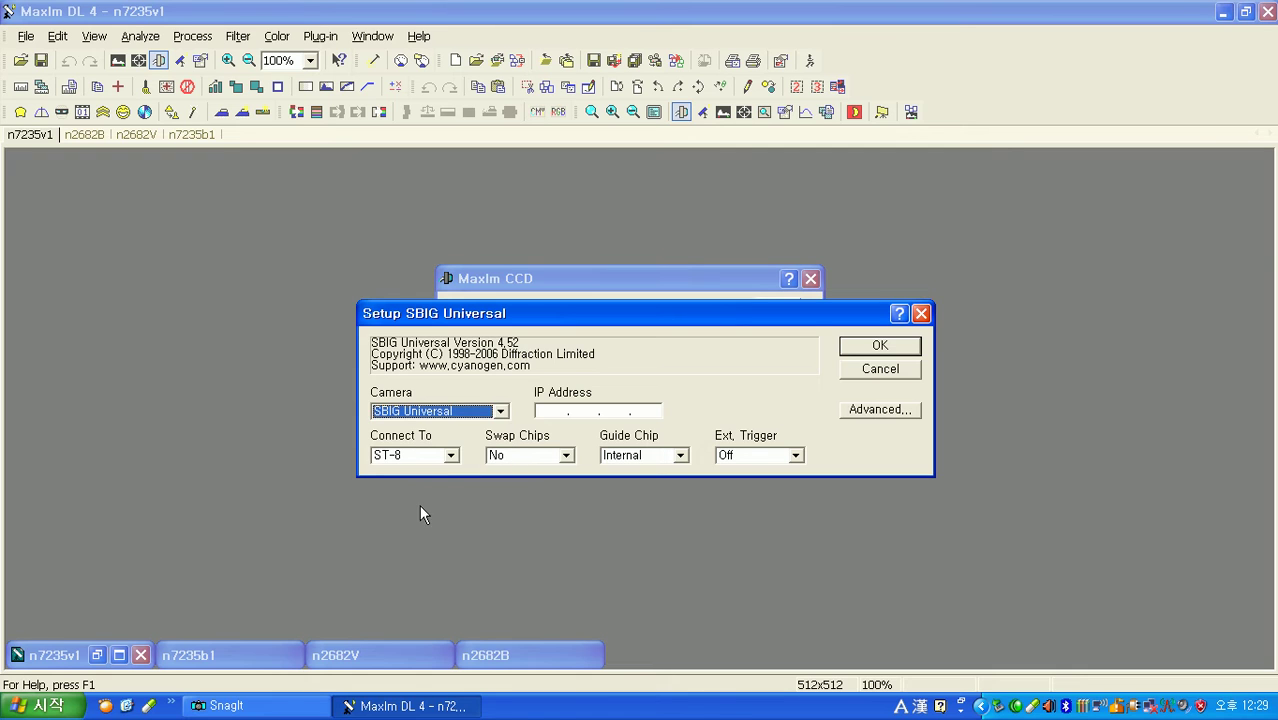
{"action": "left_click", "coordinate": [876, 345]}
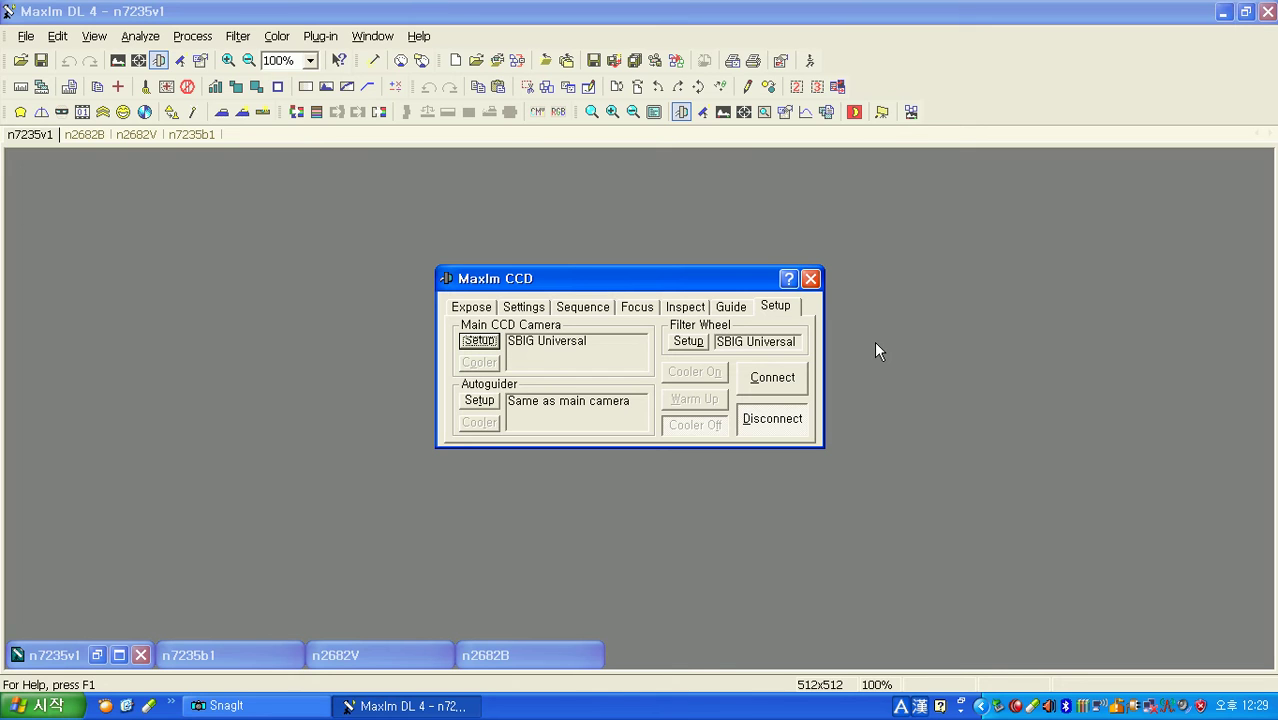
- Set the autoguider camera to Same as main camera
{"action": "left_click", "coordinate": [490, 402]}
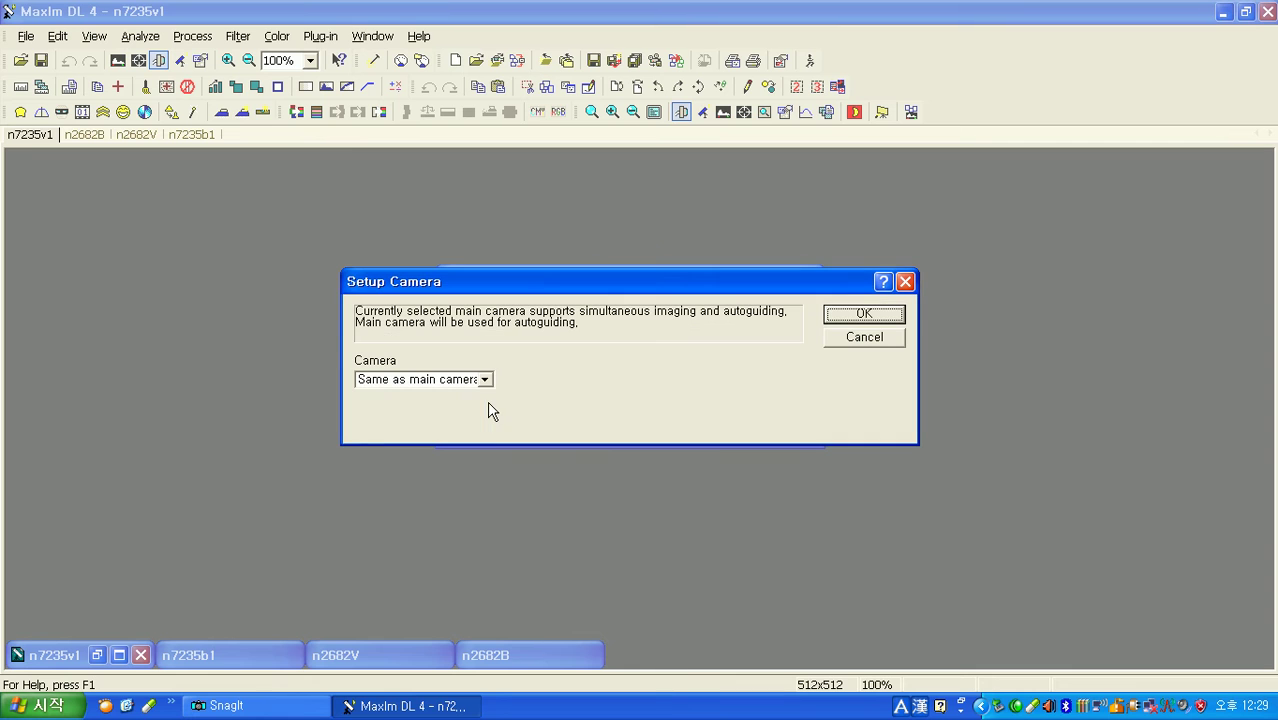
{"action": "left_click", "coordinate": [485, 380]}
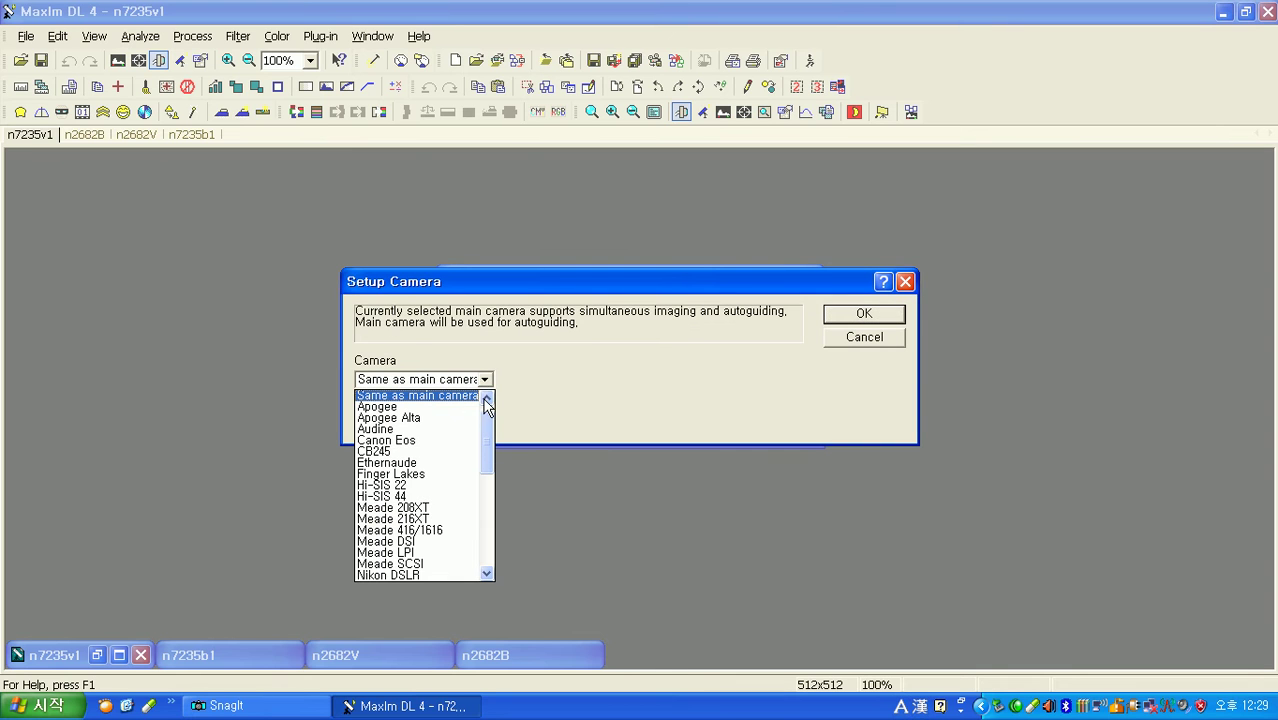
{"action": "mouse_move", "coordinate": [488, 430]}
{"action": "left_mouse_down"}
{"action": "mouse_move", "coordinate": [484, 415]}
{"action": "mouse_move", "coordinate": [488, 467]}
{"action": "mouse_move", "coordinate": [488, 427]}
{"action": "left_mouse_up"}
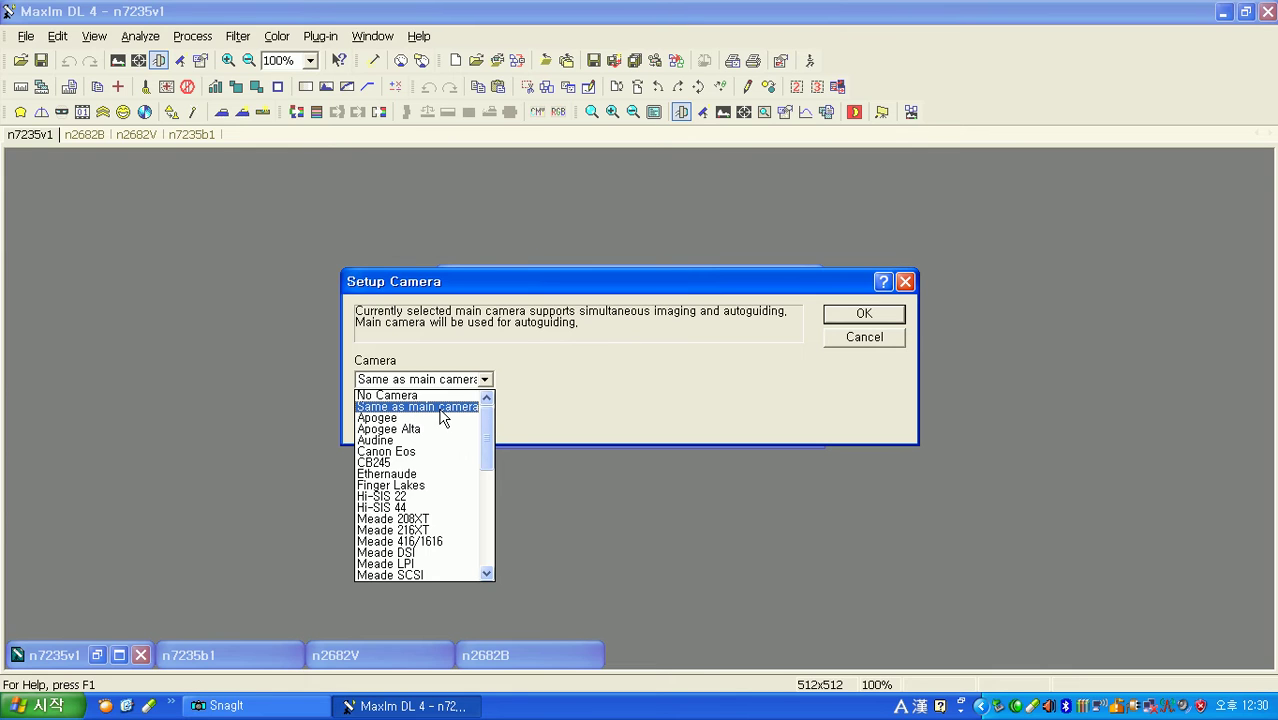
{"action": "left_click", "coordinate": [443, 407]}
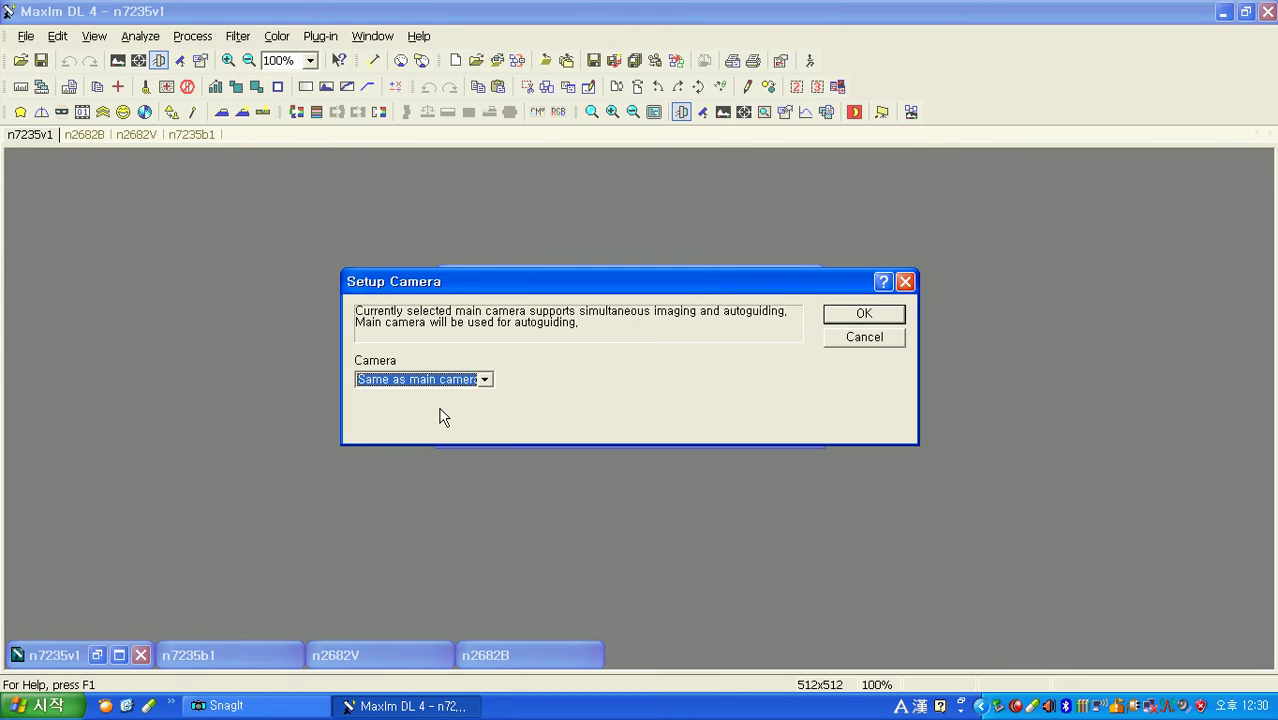
{"action": "left_click", "coordinate": [880, 313]}
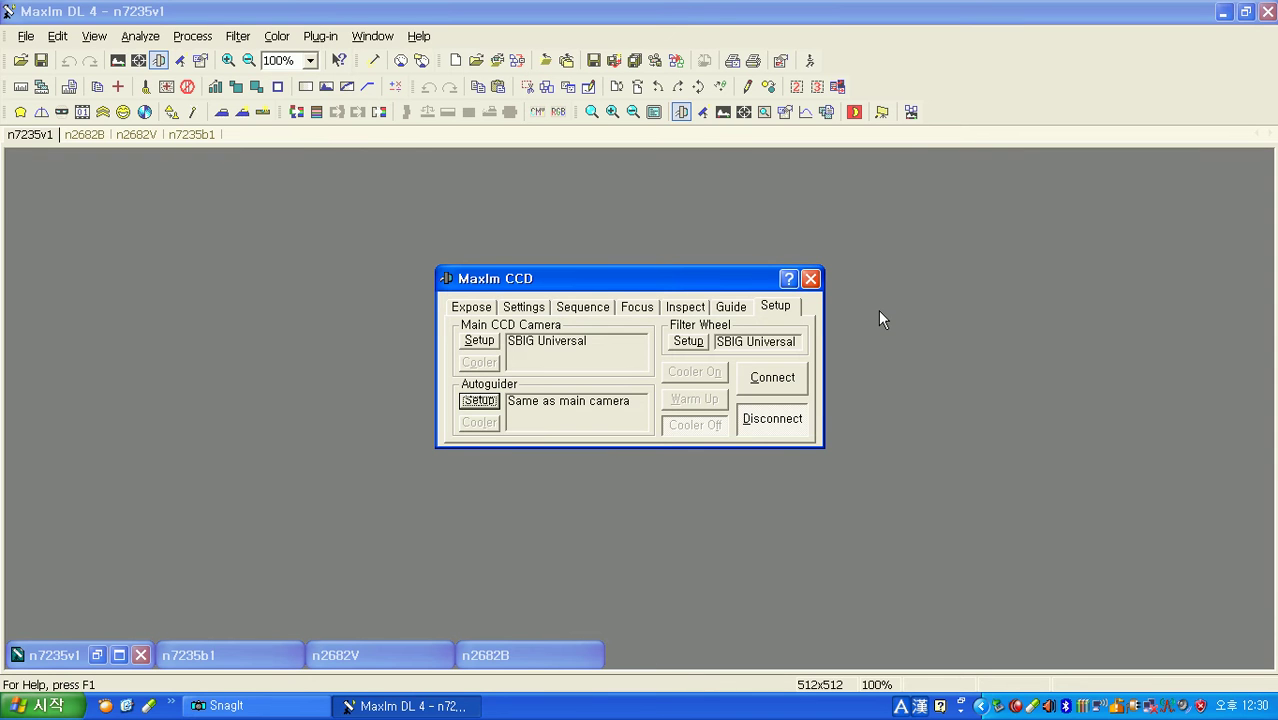
- Set the filter wheel's controlling device to SBIG Universal
{"action": "left_click", "coordinate": [690, 345]}
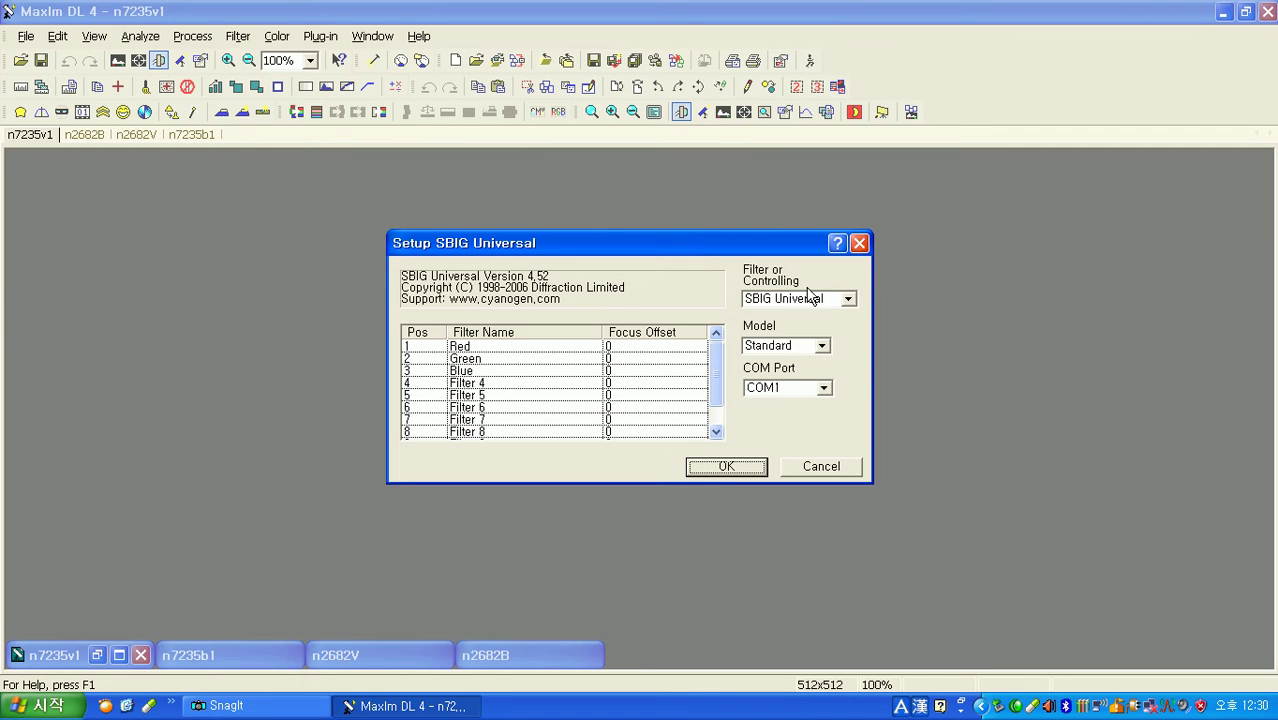
{"action": "left_click", "coordinate": [848, 300]}
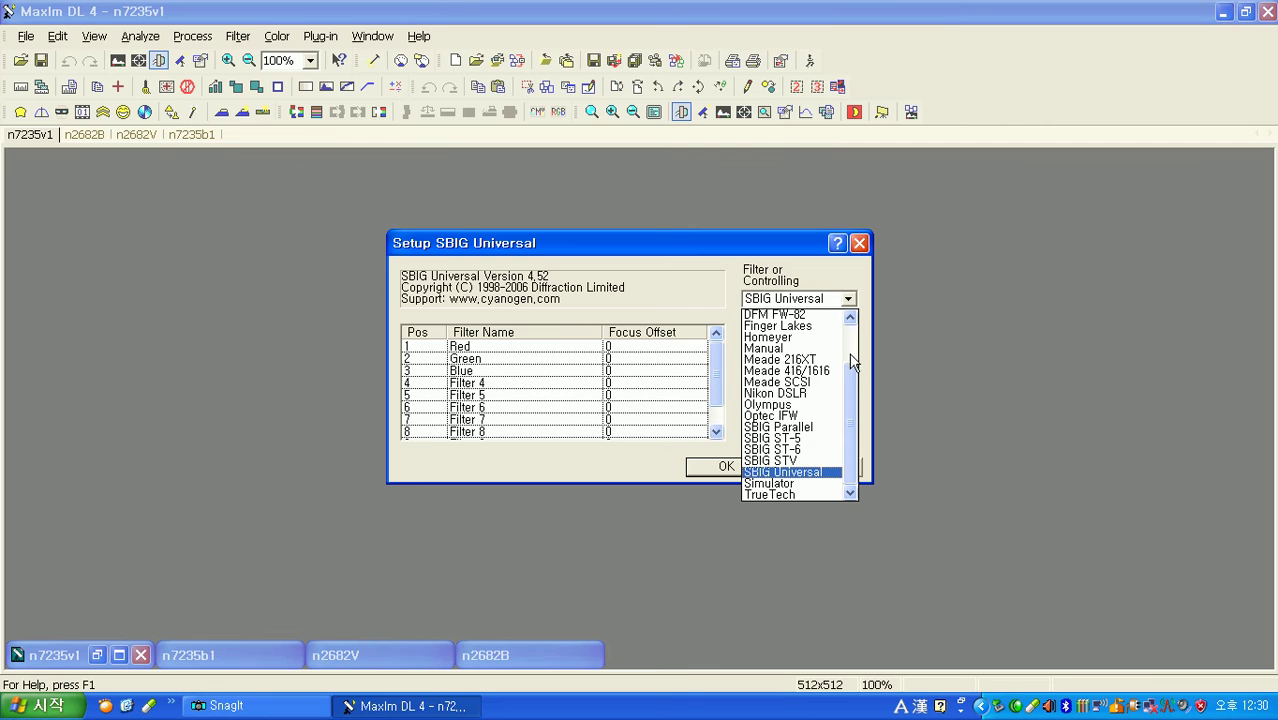
{"action": "left_click", "coordinate": [817, 472]}
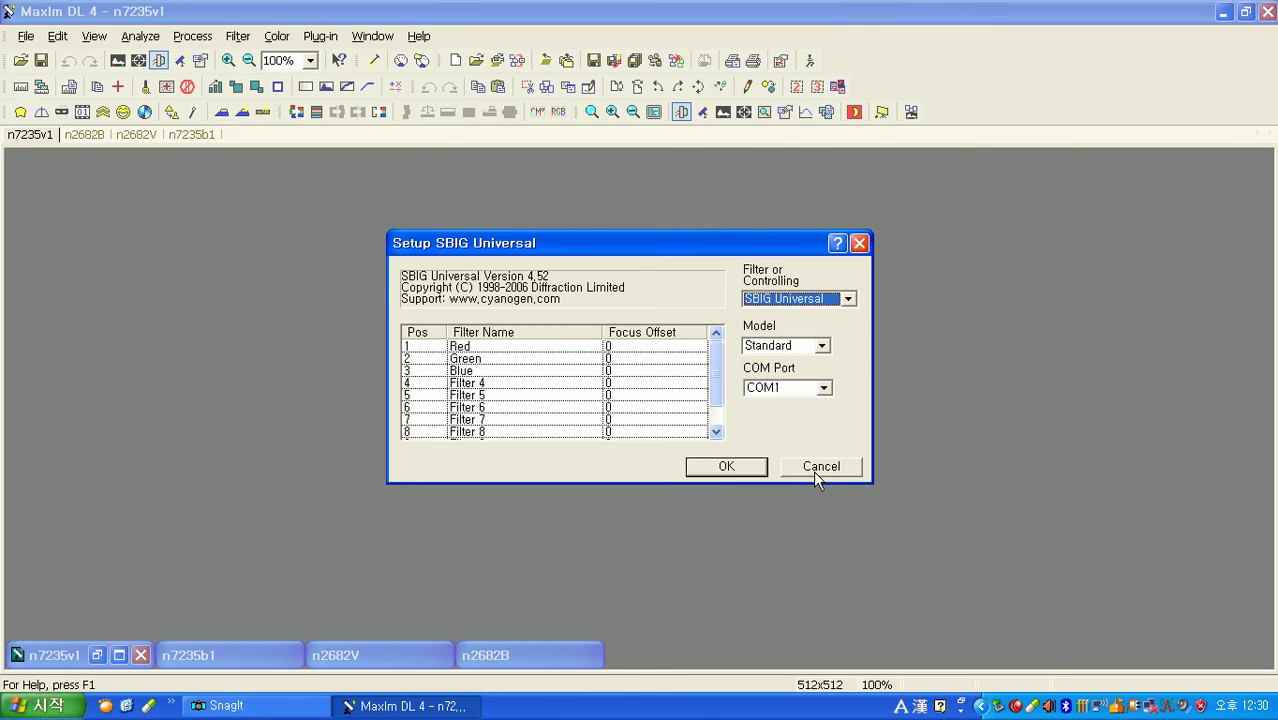
{"action": "left_click", "coordinate": [736, 468]}
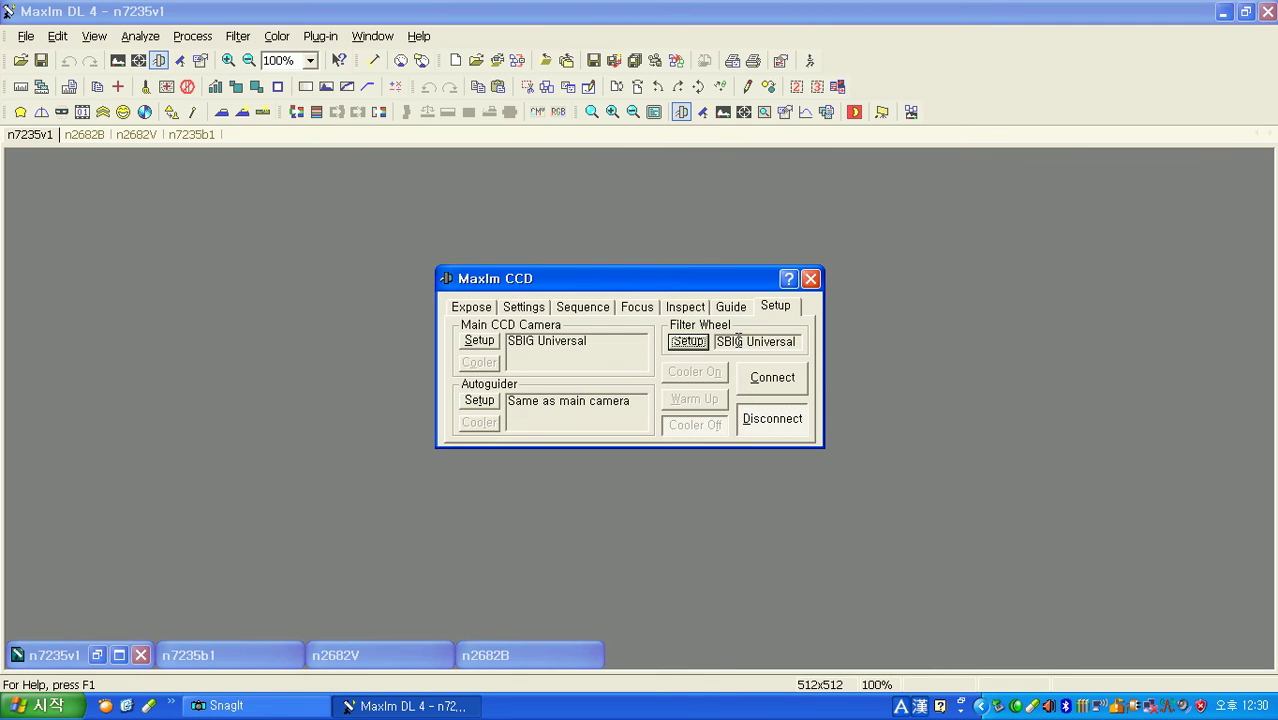
- Connect to the CCD camera and turn its cooler on
{"action": "left_click", "coordinate": [786, 389]}
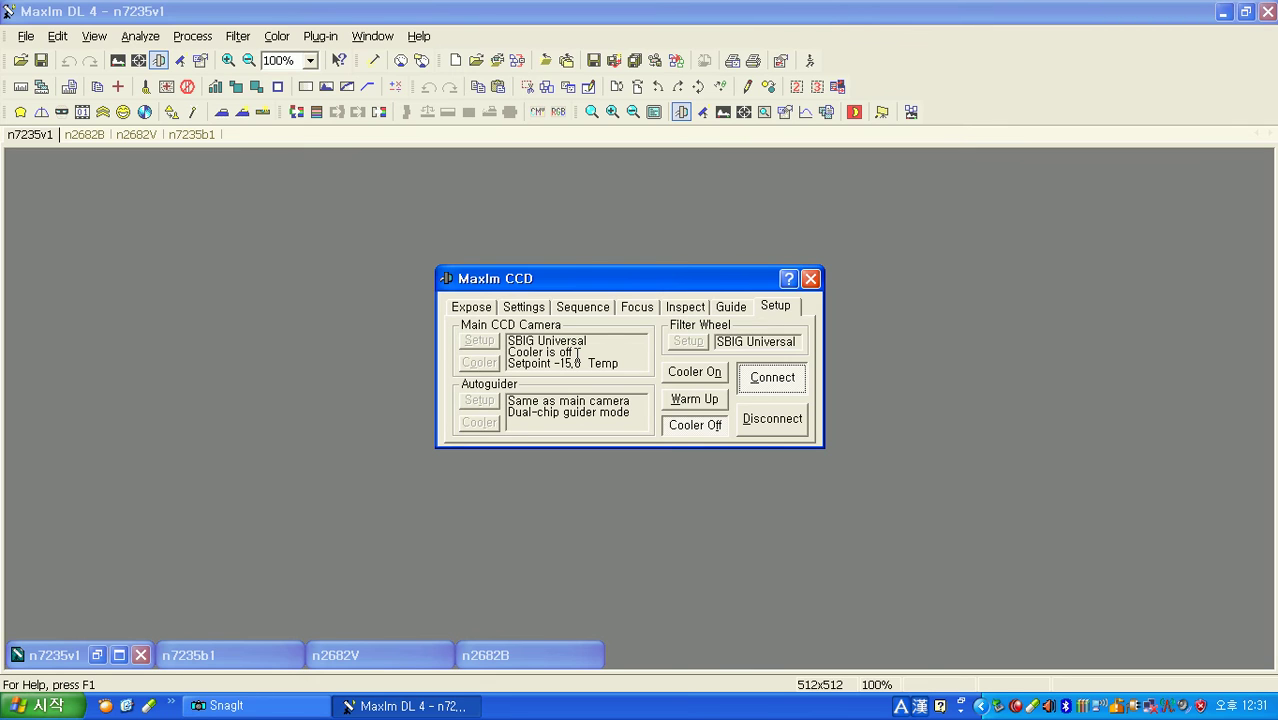
{"action": "left_click", "coordinate": [690, 378]}
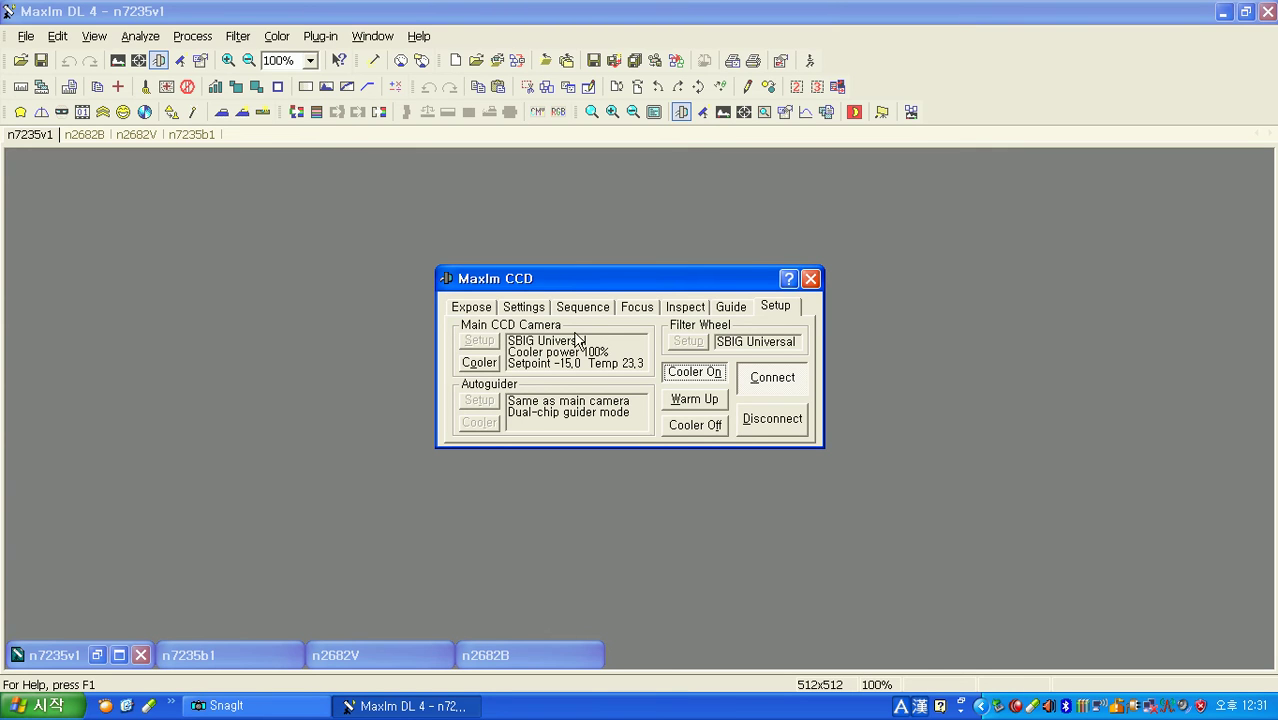
- Set the main camera's X binning to 3 in the exposure settings
{"action": "left_click", "coordinate": [526, 310]}
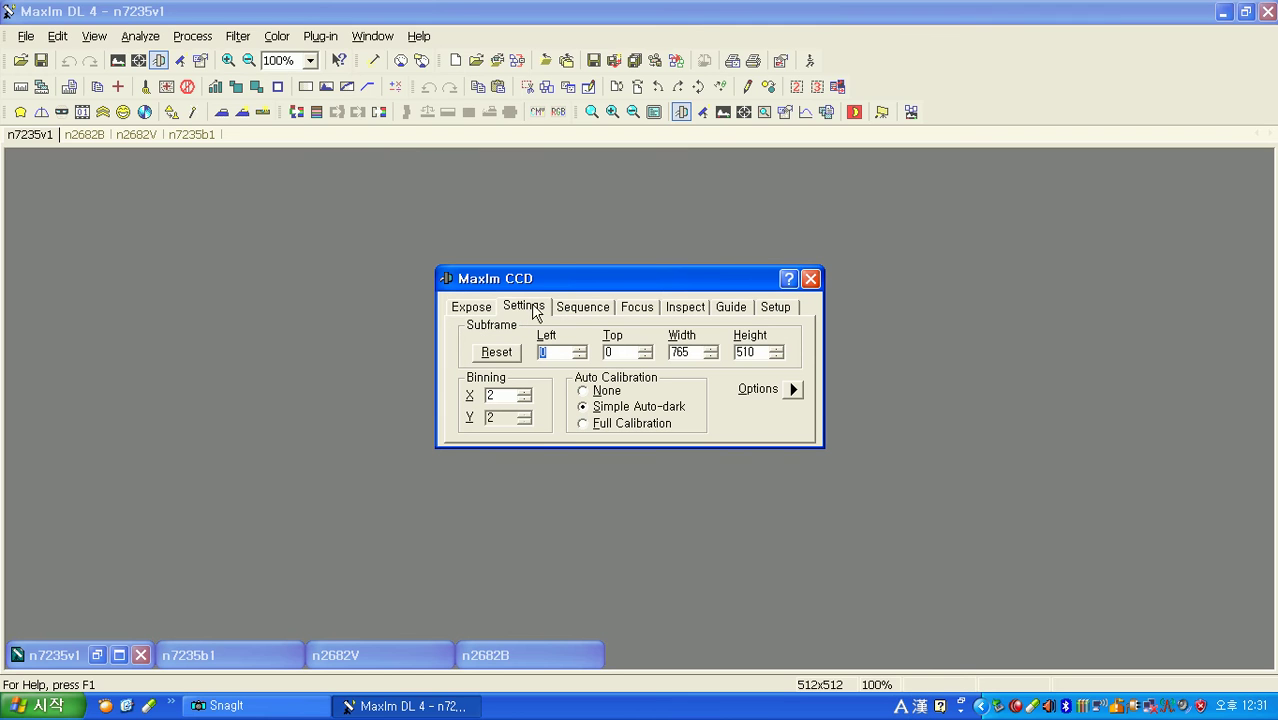
{"action": "left_click_drag", "start_coordinate": [616, 285], "coordinate": [624, 289]}
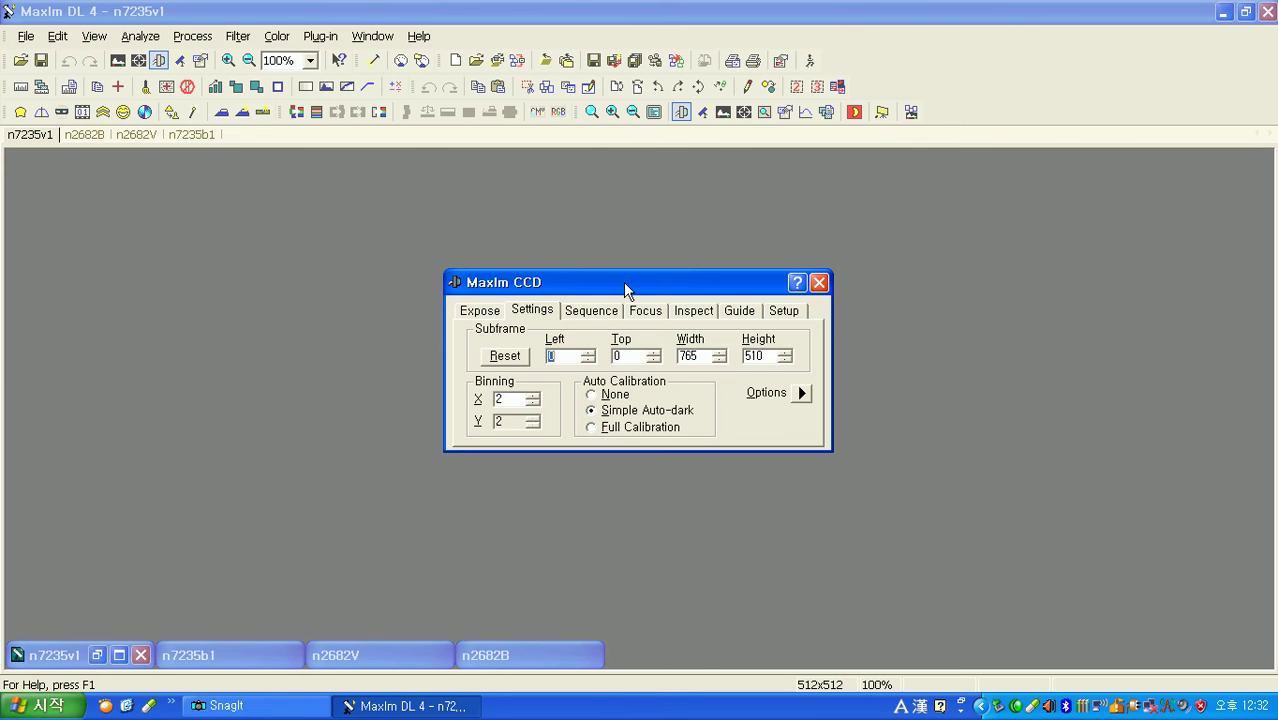
{"action": "left_click", "coordinate": [533, 403]}
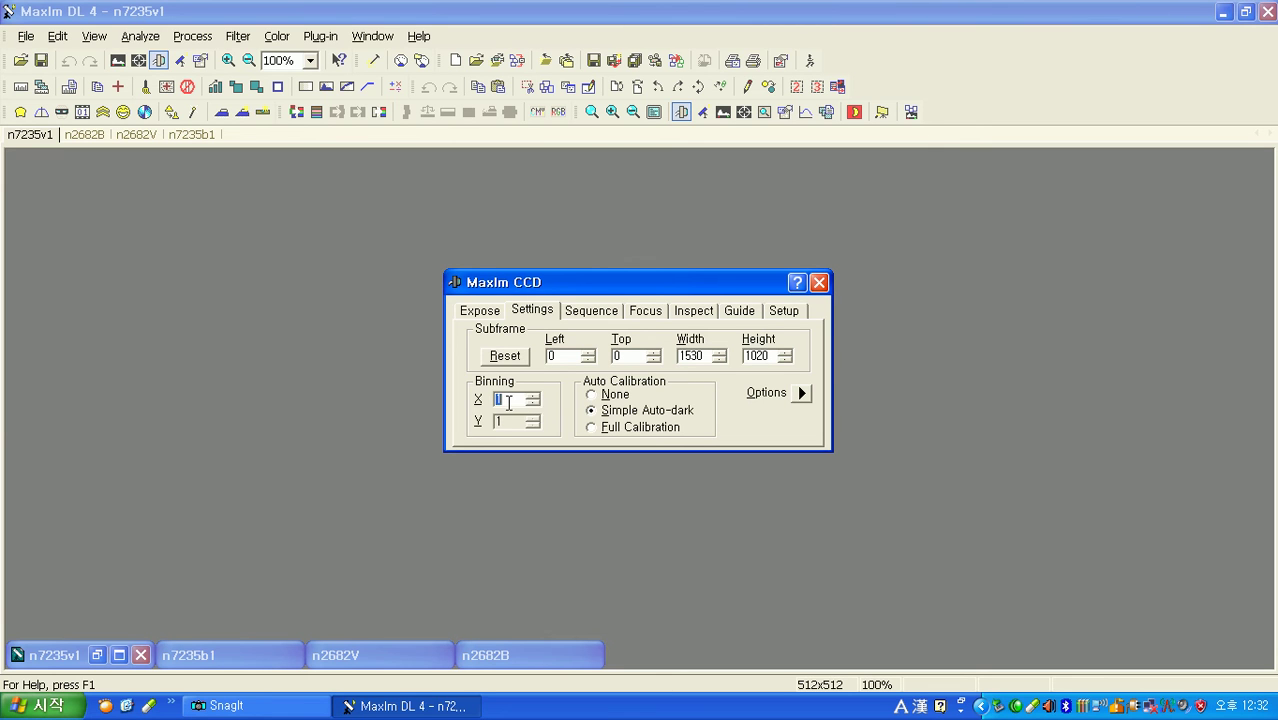
{"action": "left_click", "coordinate": [533, 398]}
{"action": "left_click", "coordinate": [533, 398]}
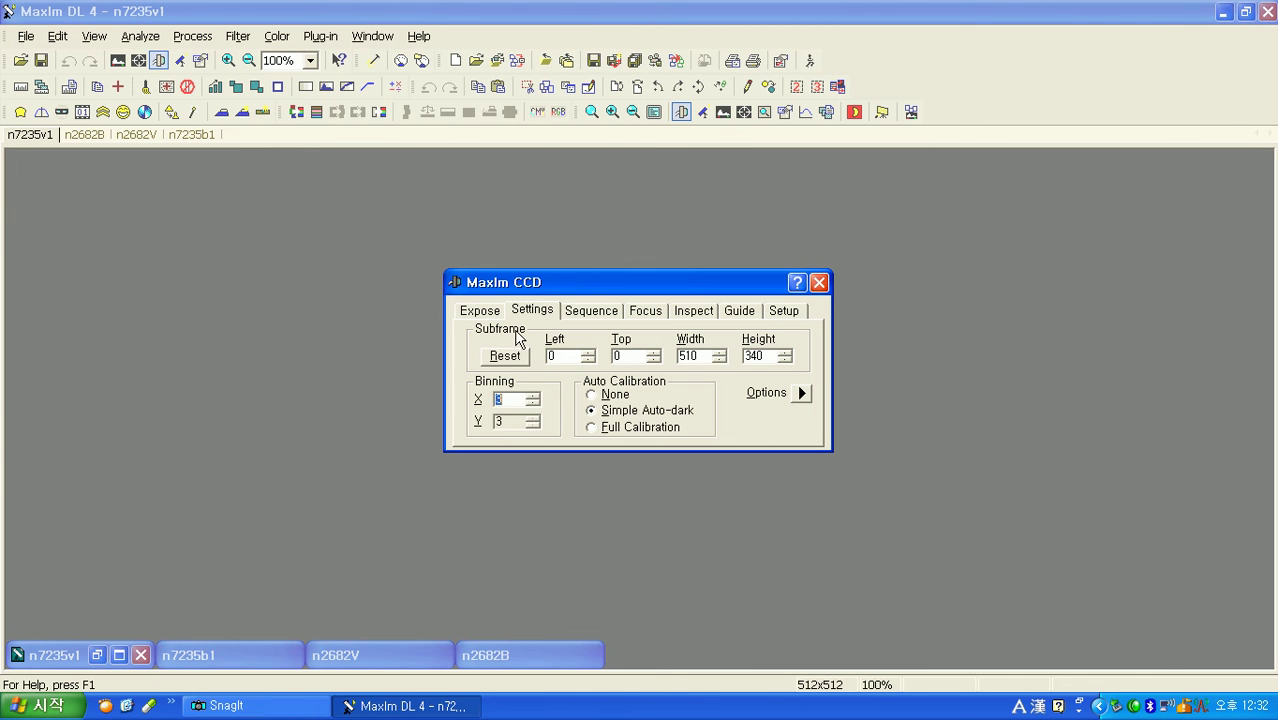
- Set the exposure time to 60 seconds
{"action": "left_click", "coordinate": [484, 313]}
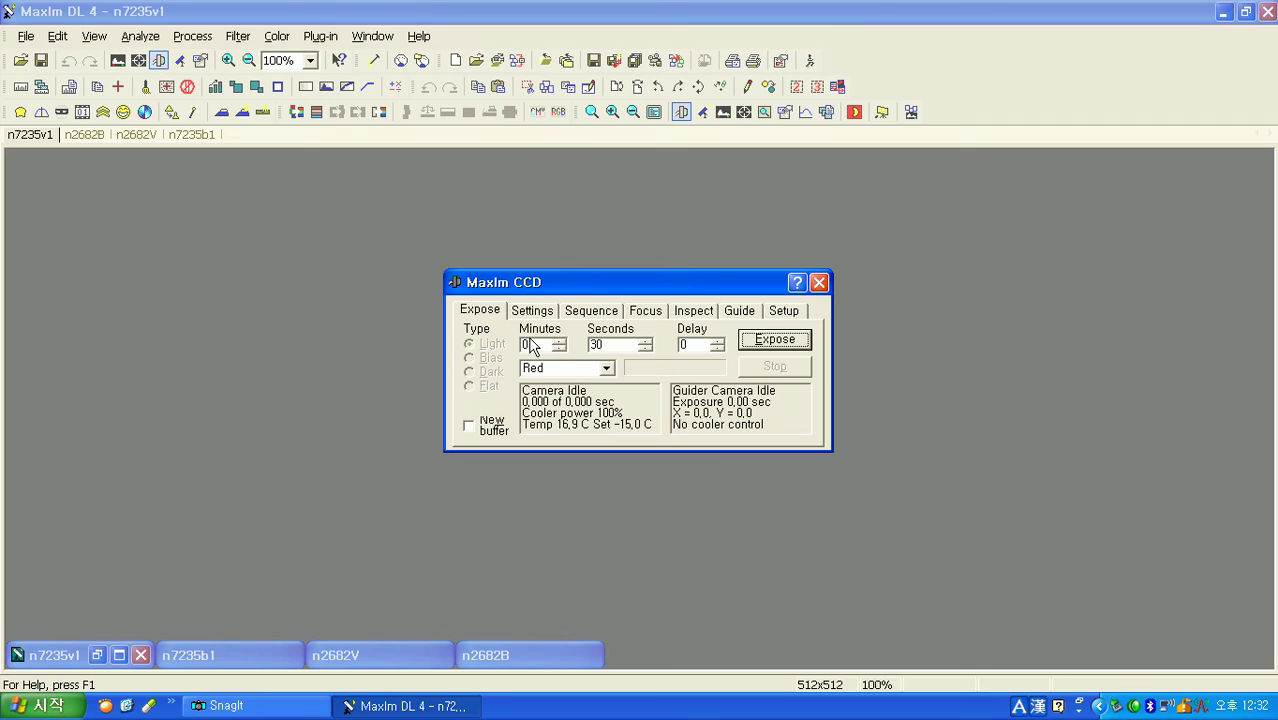
{"action": "left_click", "coordinate": [619, 346]}
{"action": "left_click_drag", "start_coordinate": [619, 346], "coordinate": [580, 346]}
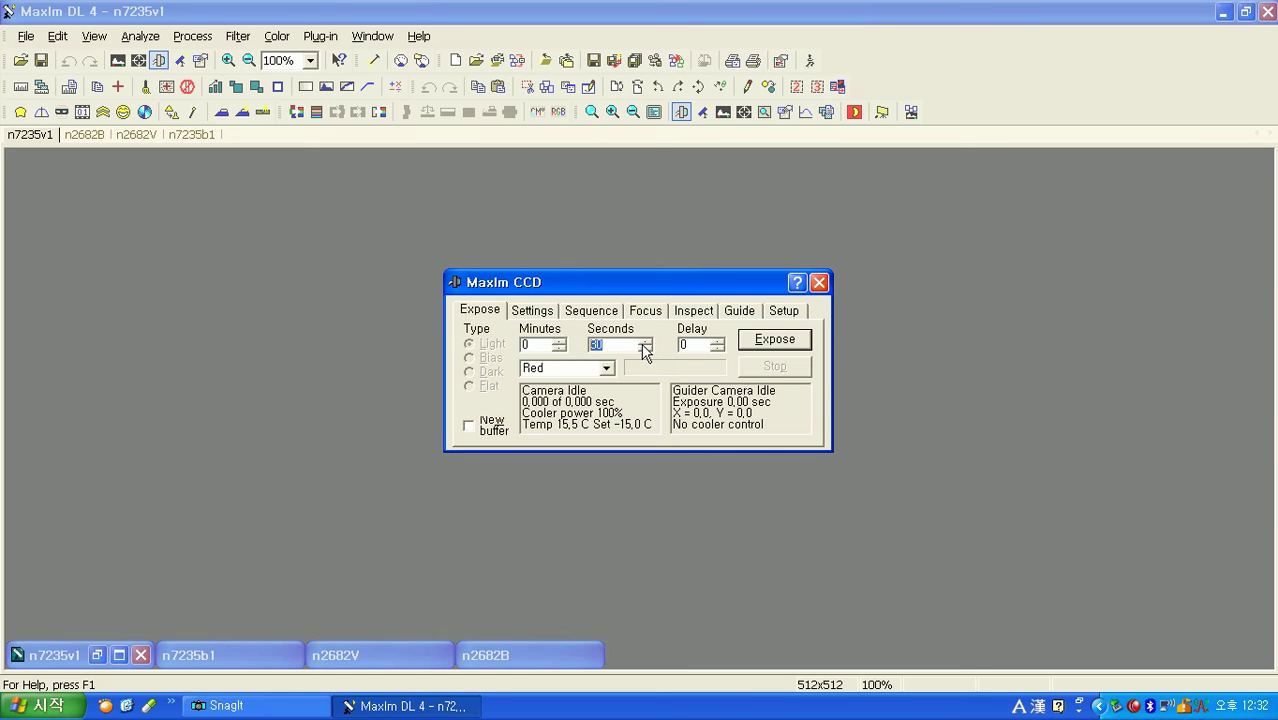
{"action": "type", "text": "60"}
- Close the CCD control window and display images n7235v1 and n7235b1 side by side for comparison
{"action": "left_click_drag", "start_coordinate": [707, 286], "coordinate": [1028, 219]}
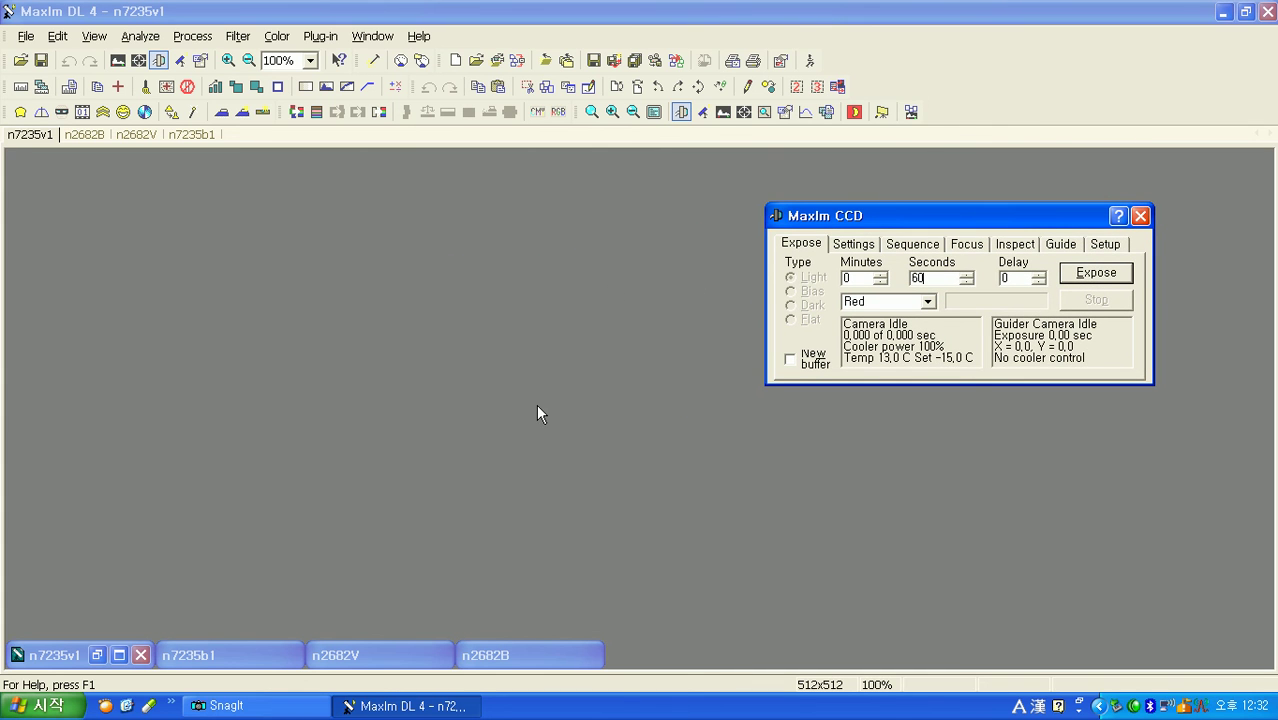
{"action": "left_click", "coordinate": [97, 655]}
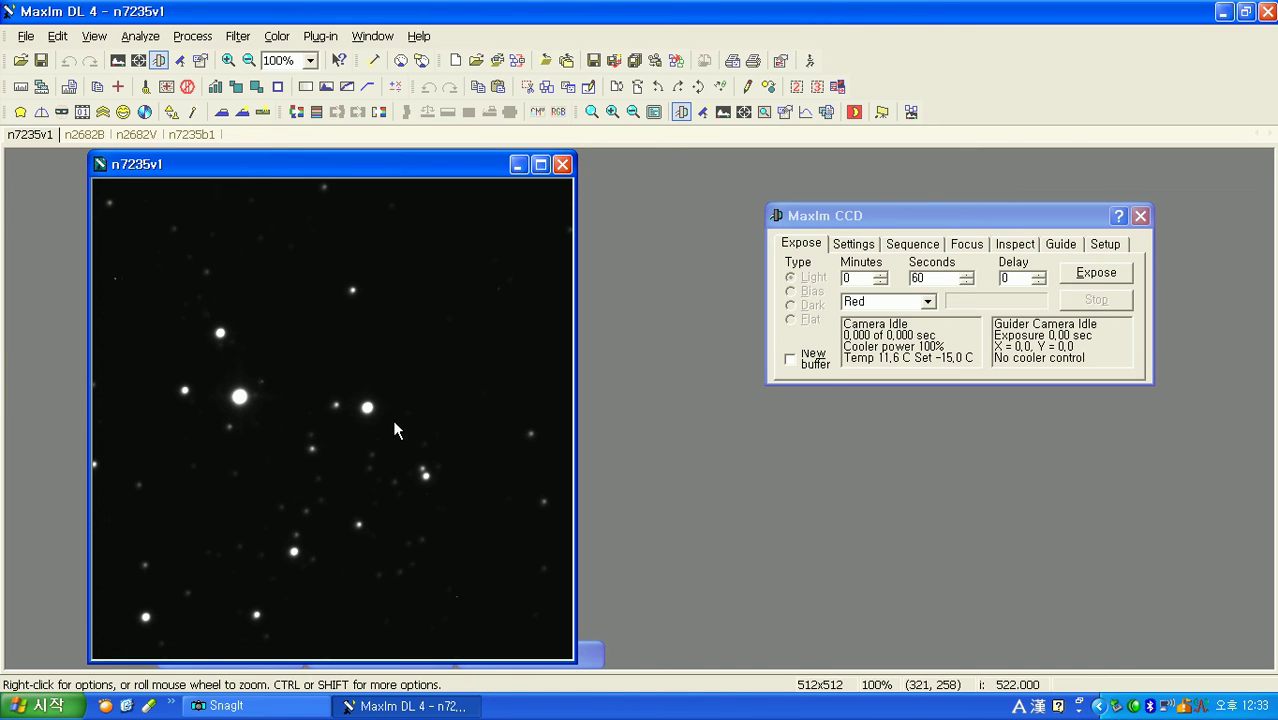
{"action": "left_click", "coordinate": [1139, 215]}
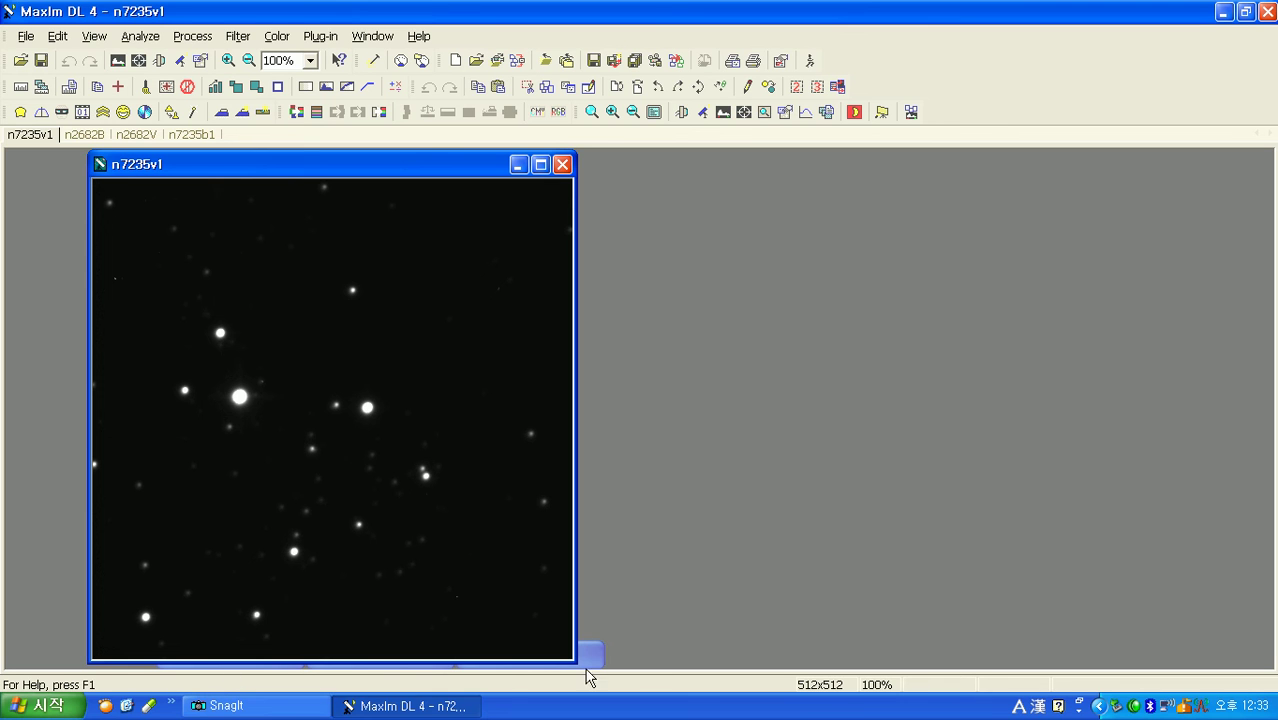
{"action": "left_click_drag", "start_coordinate": [406, 168], "coordinate": [1041, 176]}
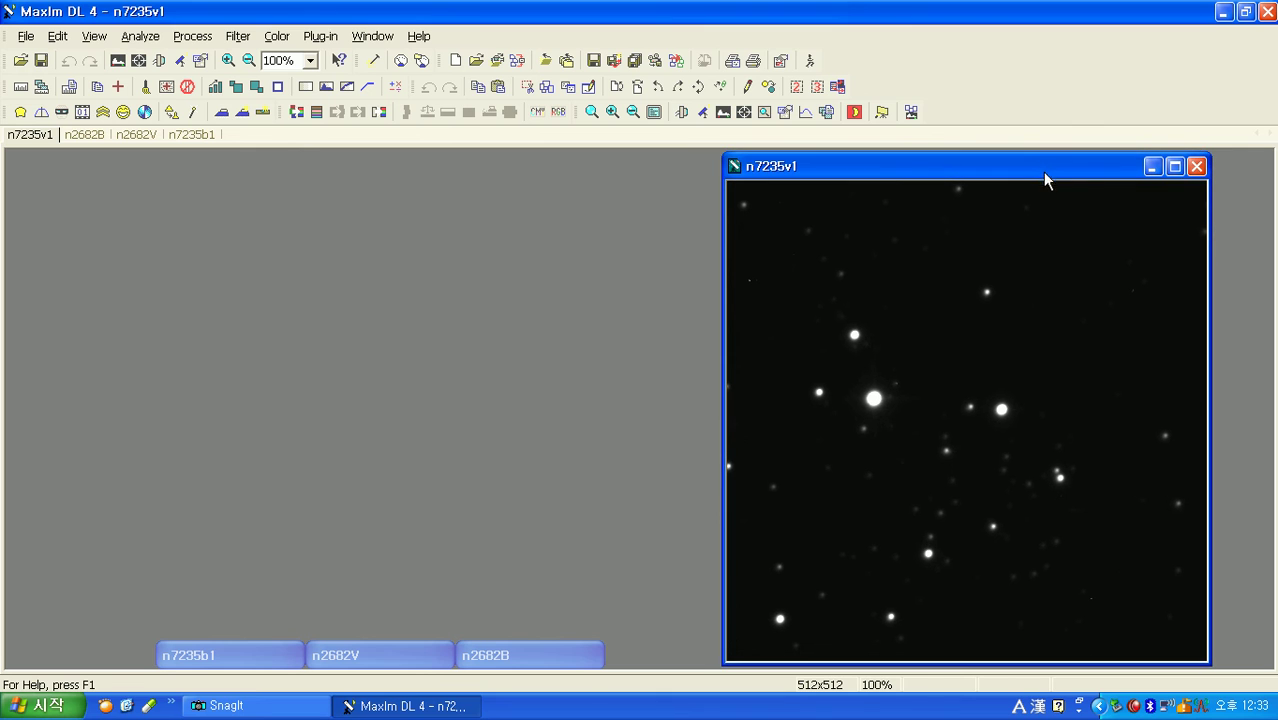
{"action": "left_click", "coordinate": [245, 658]}
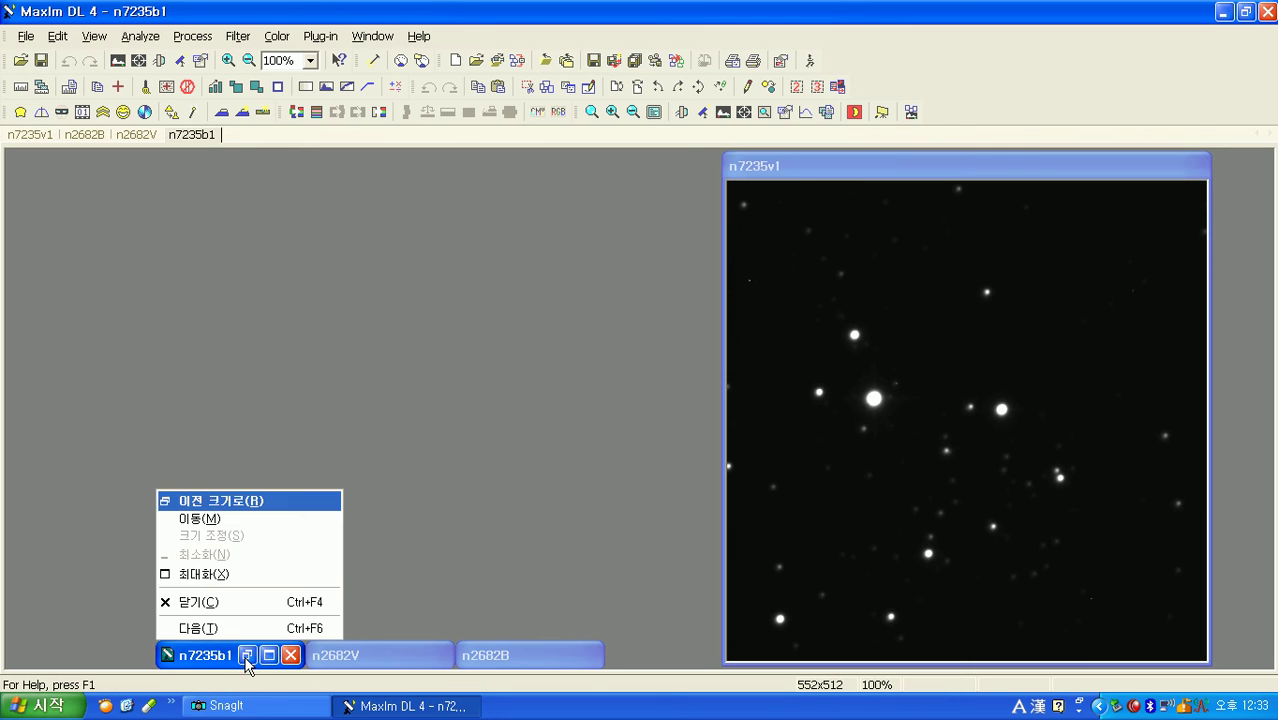
{"action": "left_click", "coordinate": [247, 654]}
{"action": "left_click", "coordinate": [246, 650]}
{"action": "left_click_drag", "start_coordinate": [720, 163], "coordinate": [321, 168]}
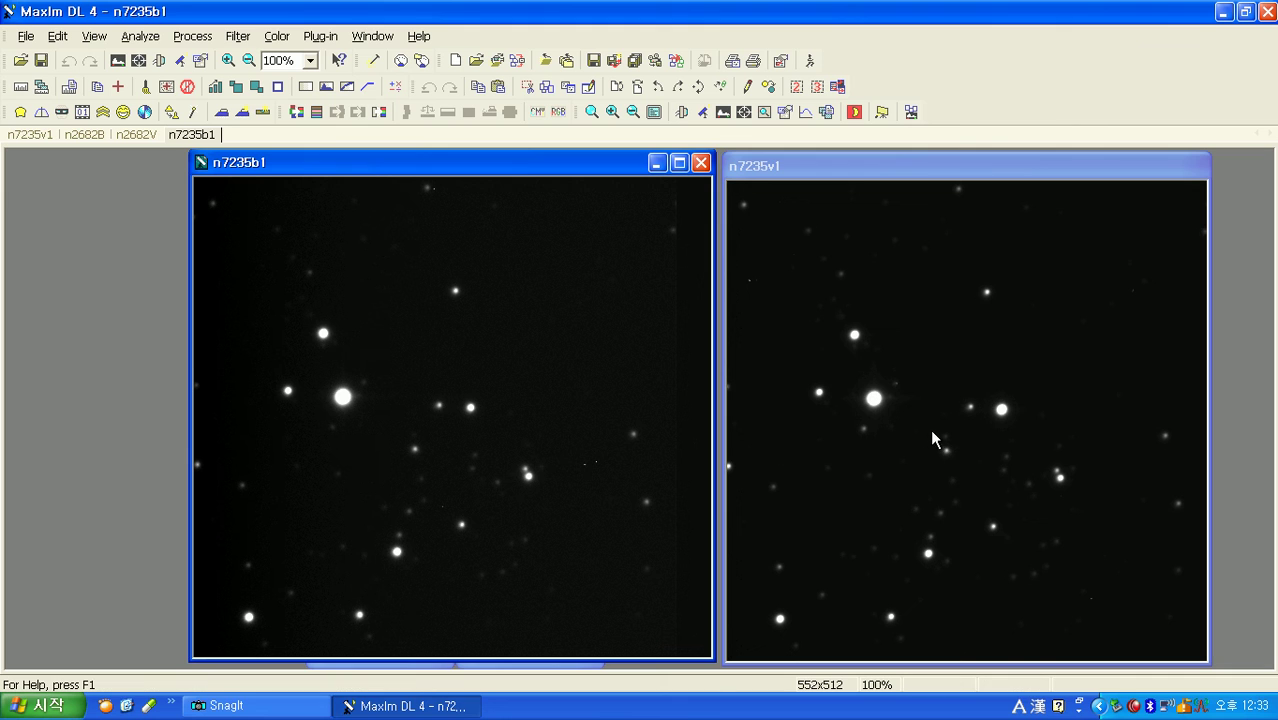
- Close the images n7235v1 and n7235b1
{"action": "left_click", "coordinate": [945, 170]}
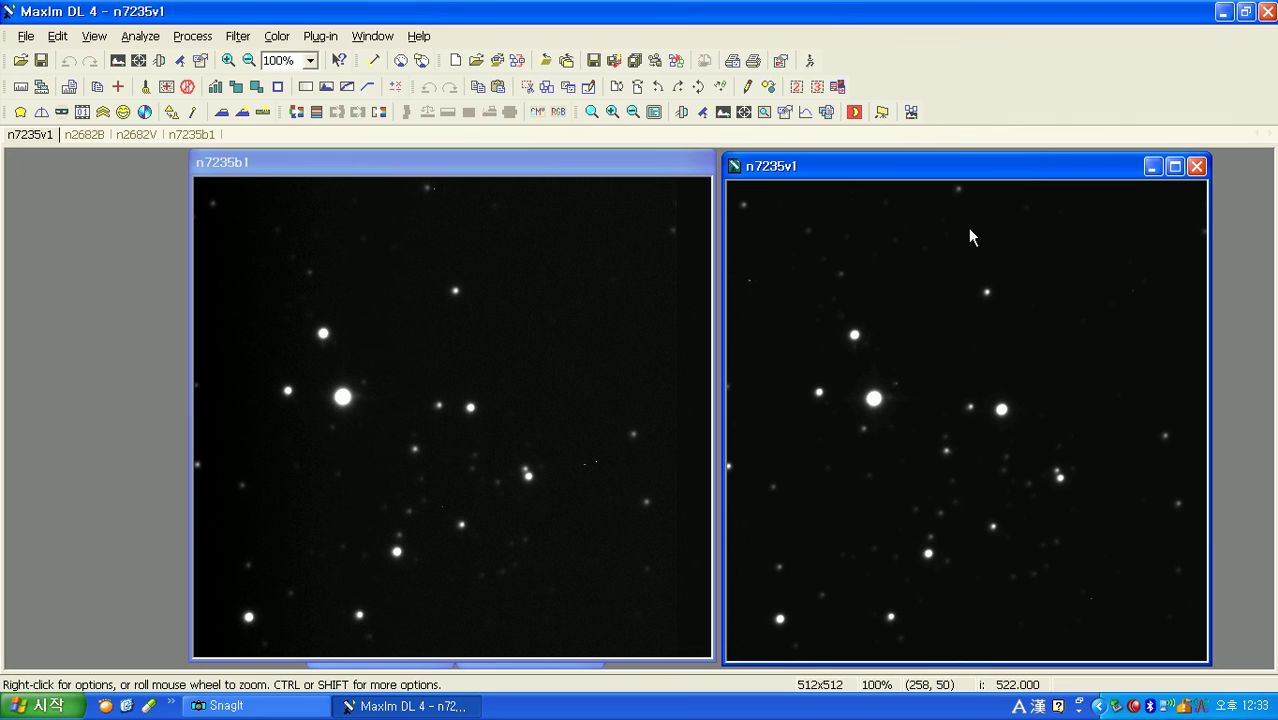
{"action": "left_click", "coordinate": [1196, 167]}
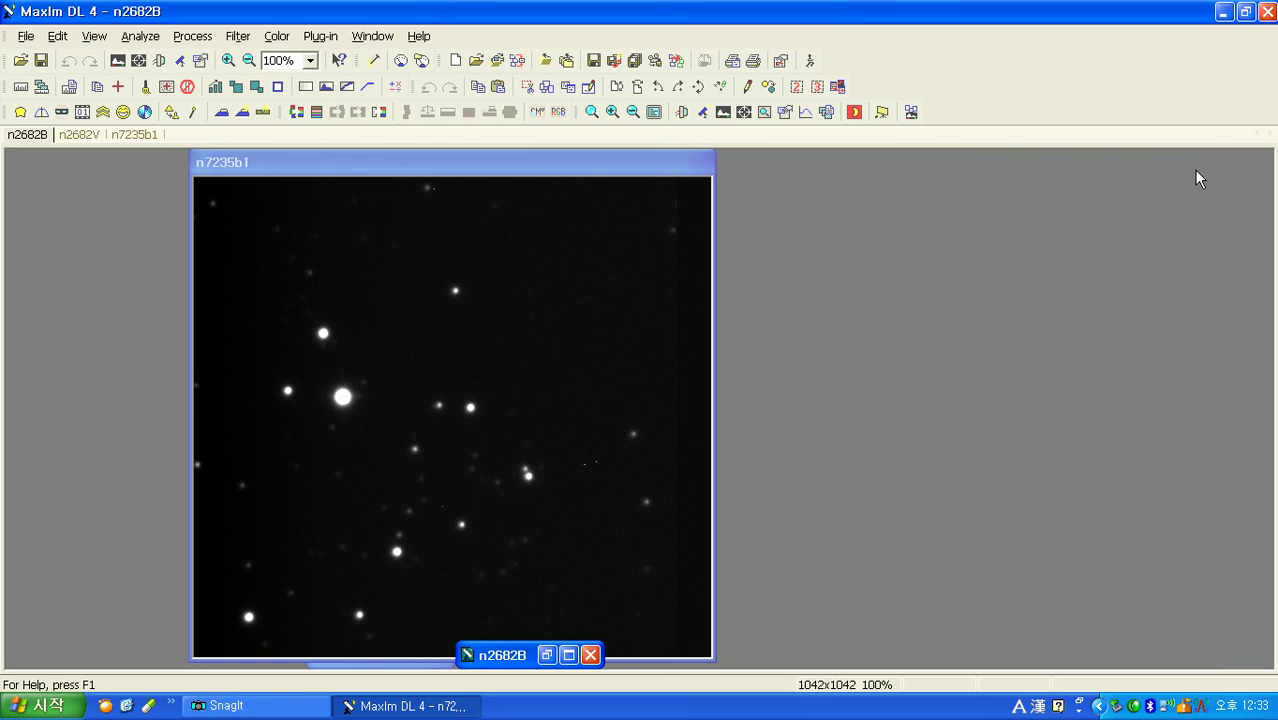
{"action": "left_click", "coordinate": [700, 164]}
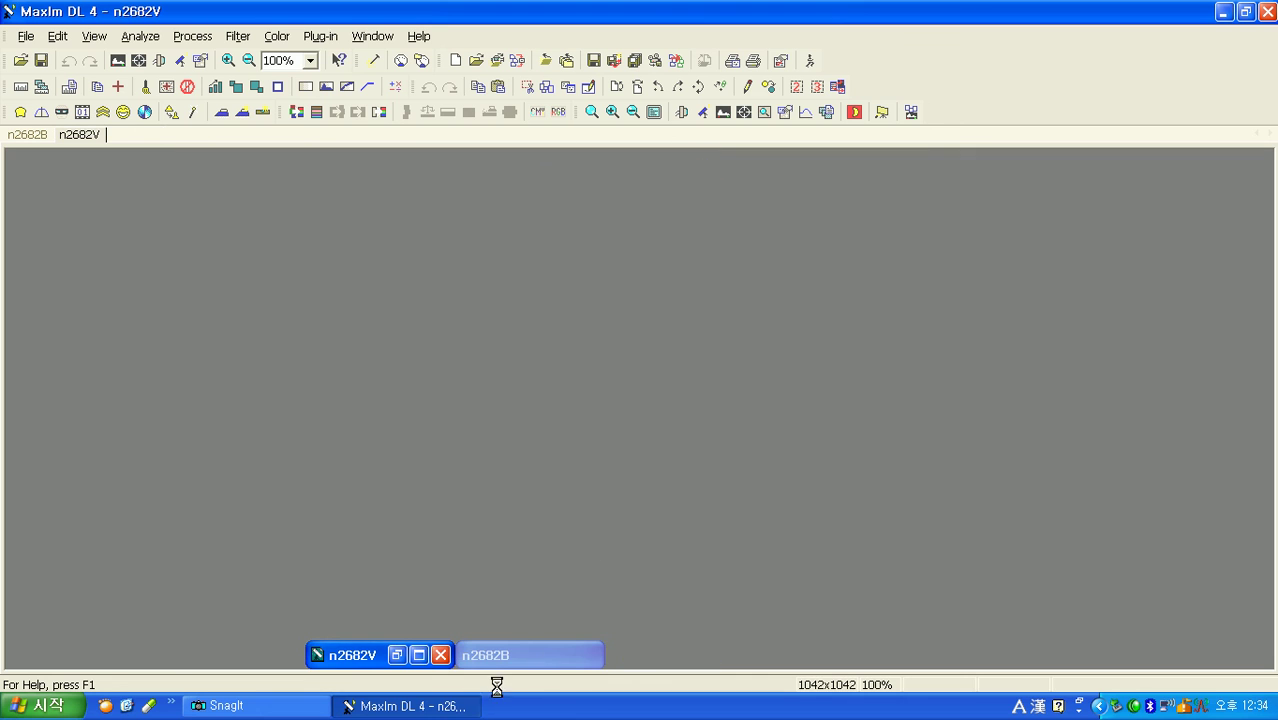
- Restore image n2682V, inspect the upper part of its star field, and minimize it again
{"action": "left_click", "coordinate": [396, 655]}
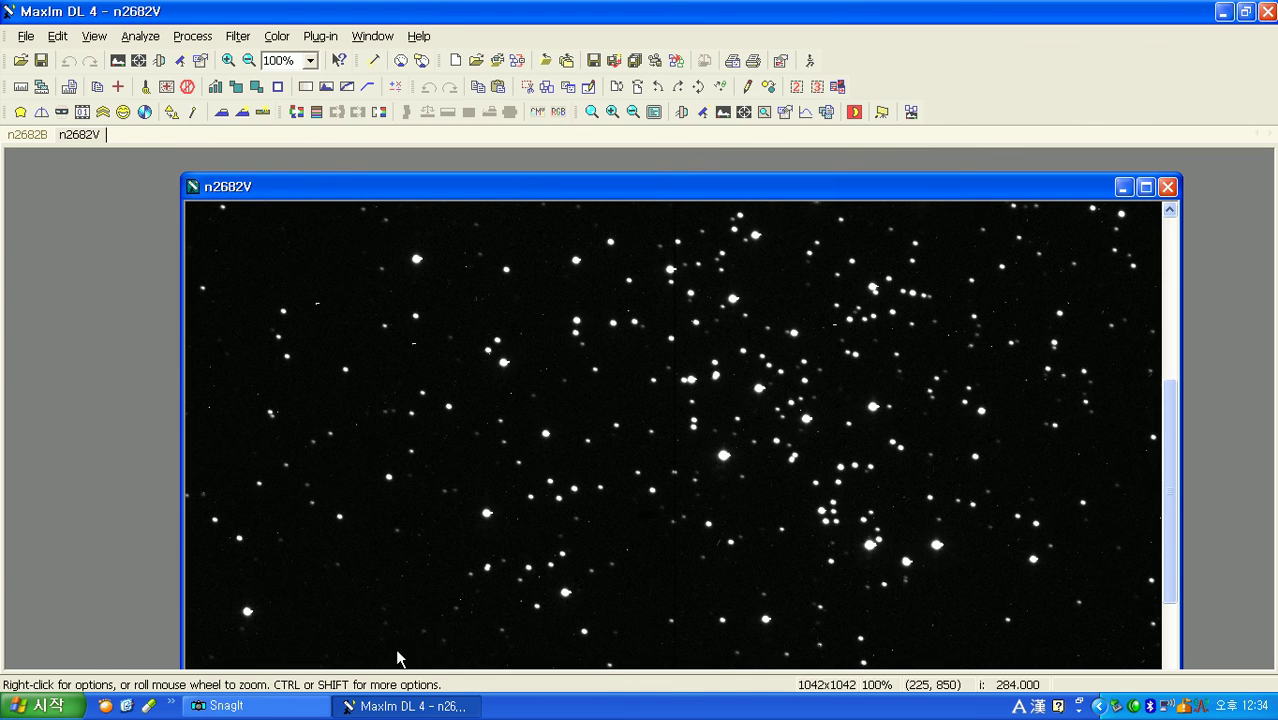
{"action": "left_click_drag", "start_coordinate": [510, 198], "coordinate": [499, 171]}
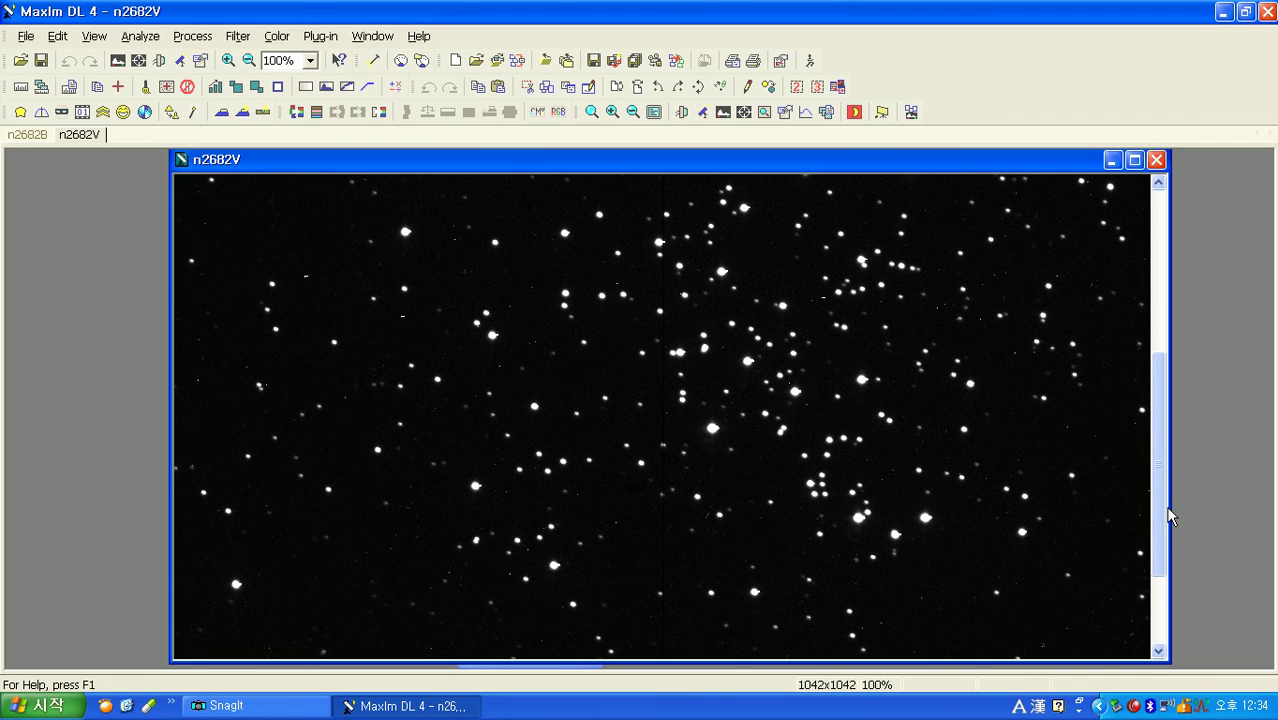
{"action": "left_click_drag", "start_coordinate": [1159, 519], "coordinate": [1132, 365]}
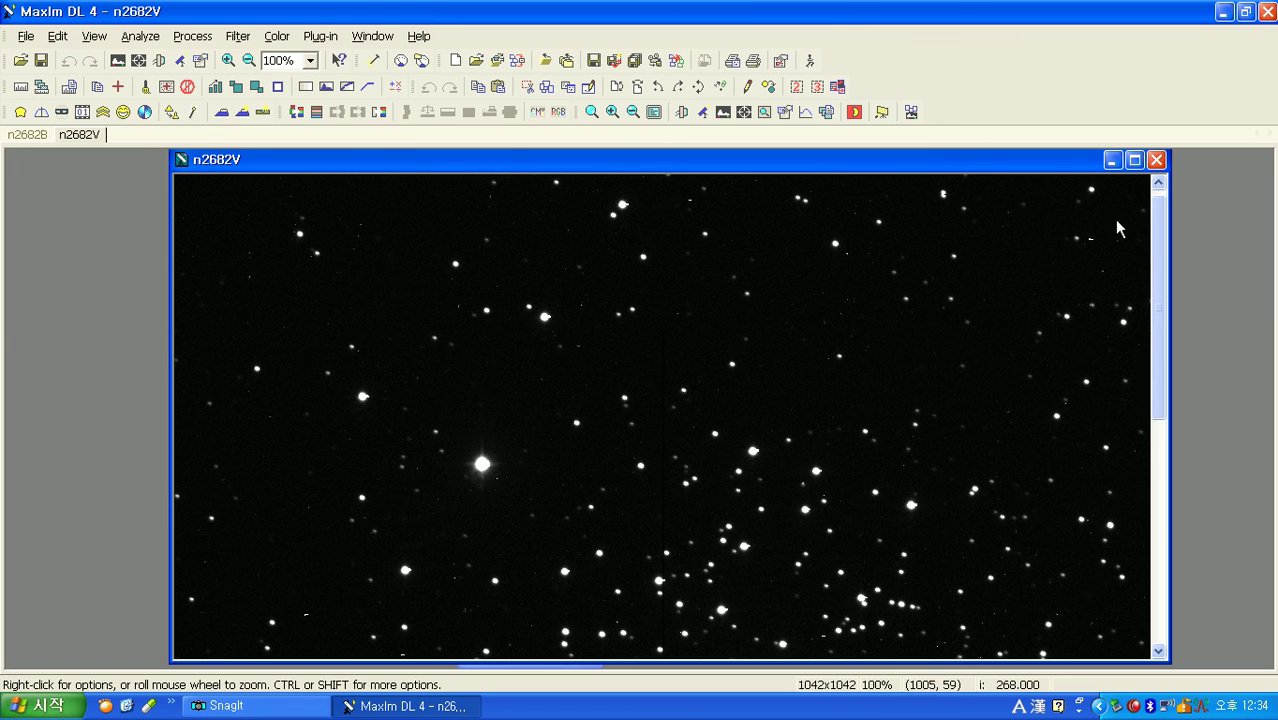
{"action": "left_click", "coordinate": [1113, 162]}
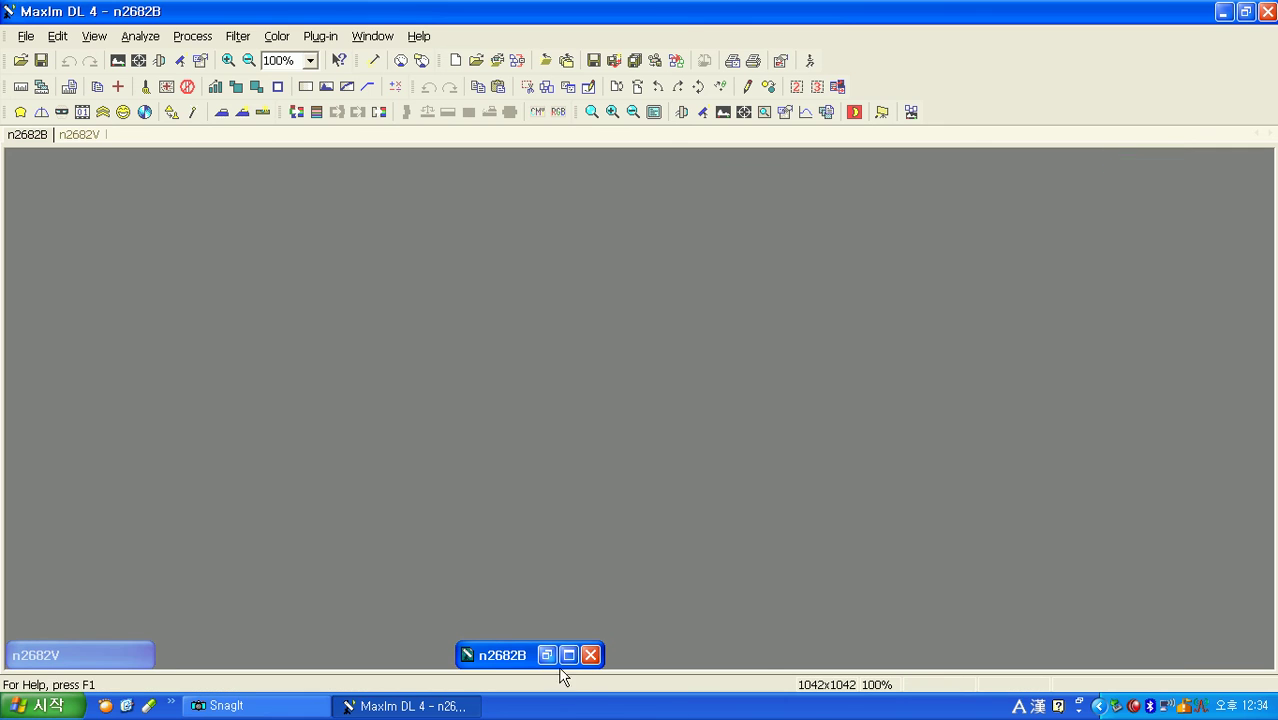
- Restore image n2682B and inspect the upper part of its star field
{"action": "left_click", "coordinate": [546, 658]}
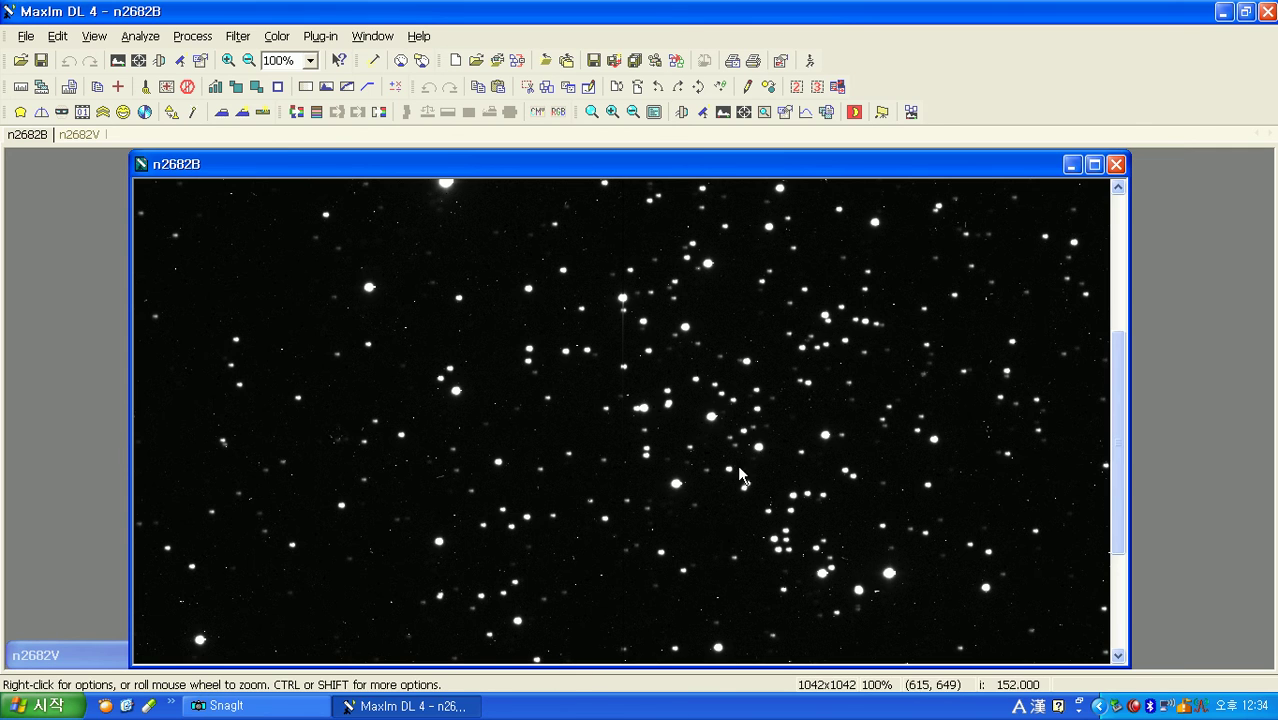
{"action": "left_click_drag", "start_coordinate": [1120, 476], "coordinate": [1106, 379]}
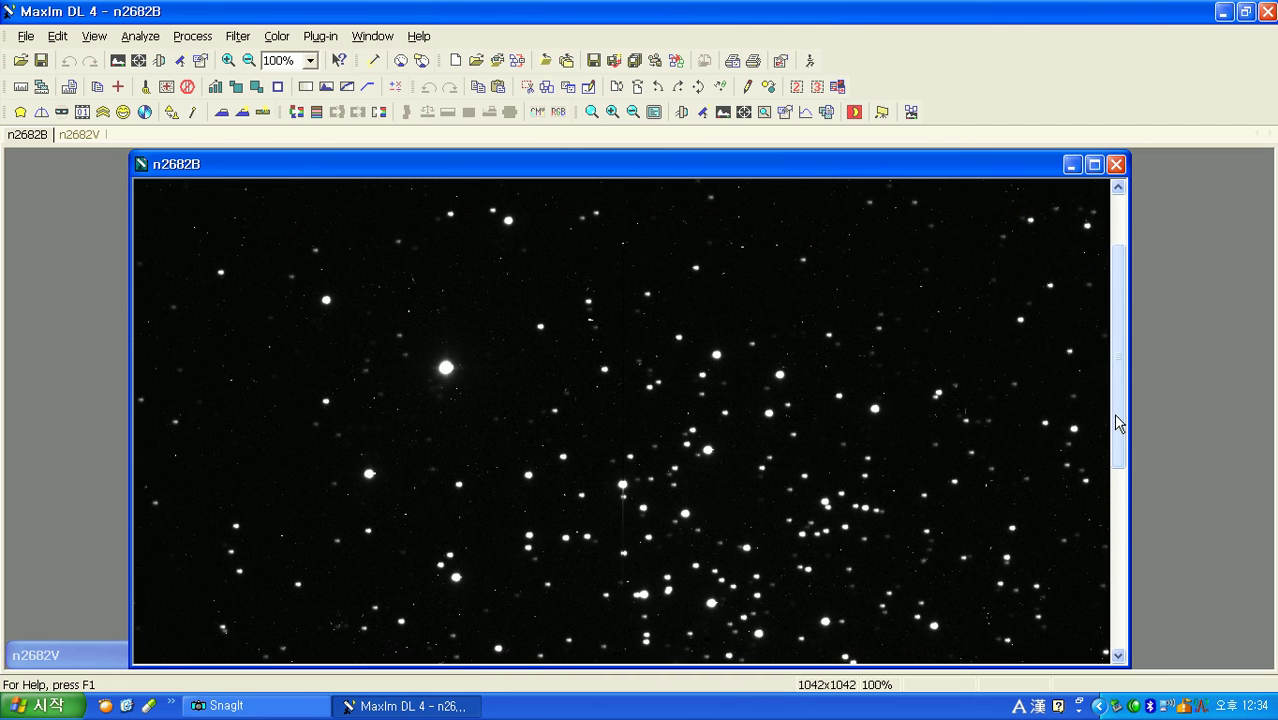
{"action": "left_click_drag", "start_coordinate": [1118, 422], "coordinate": [1118, 422]}
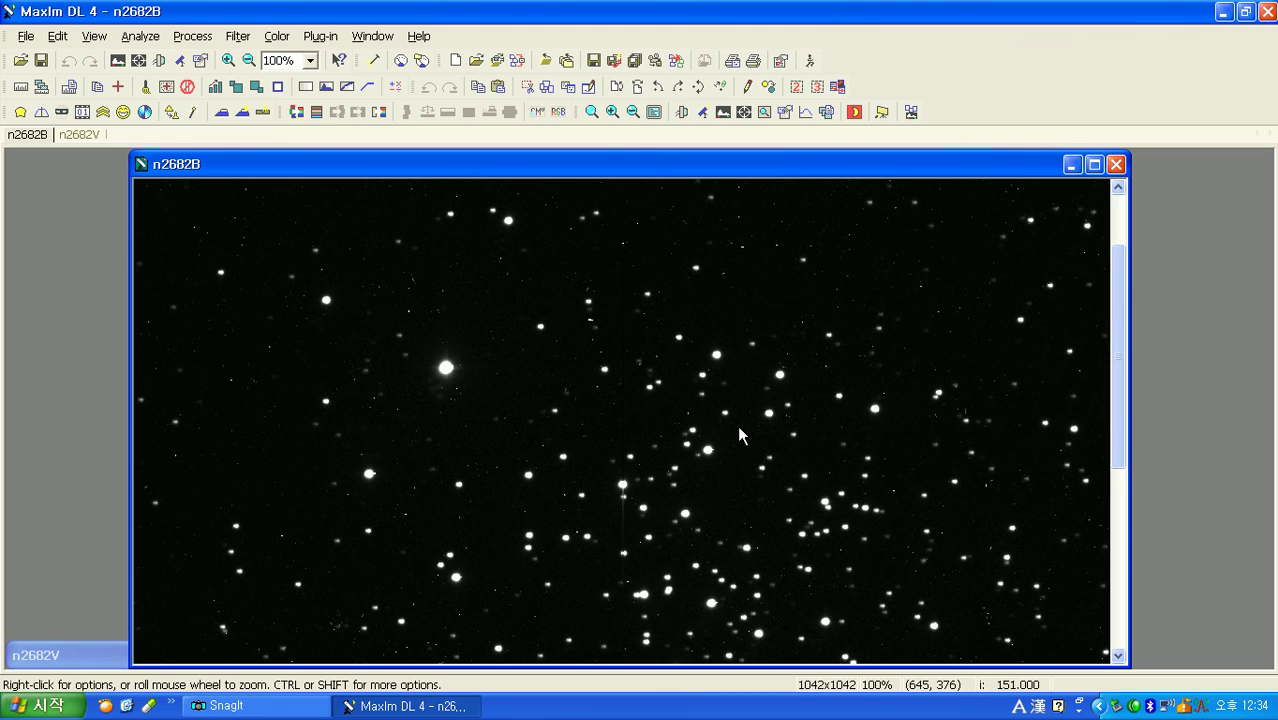